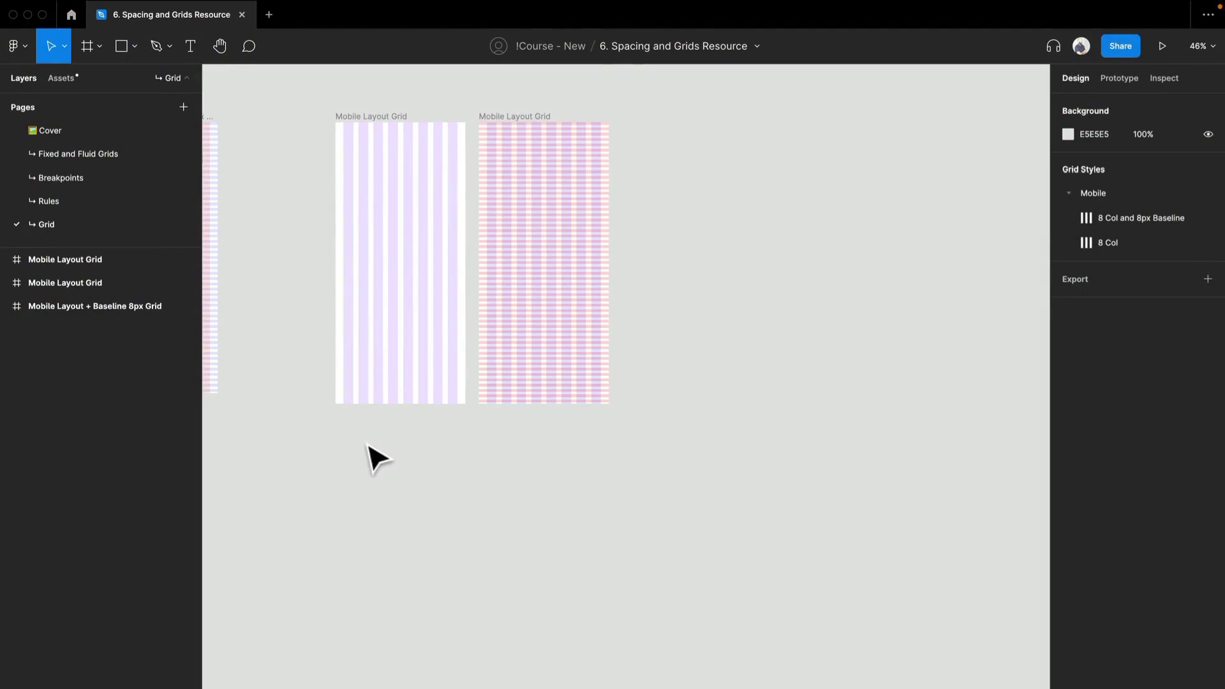
# - Copy the Large frame from the Breakpoints page and paste it below the mobile grids on the Grid page
pyautogui.moveTo(298, 263); pyautogui.dragTo(511, 275)
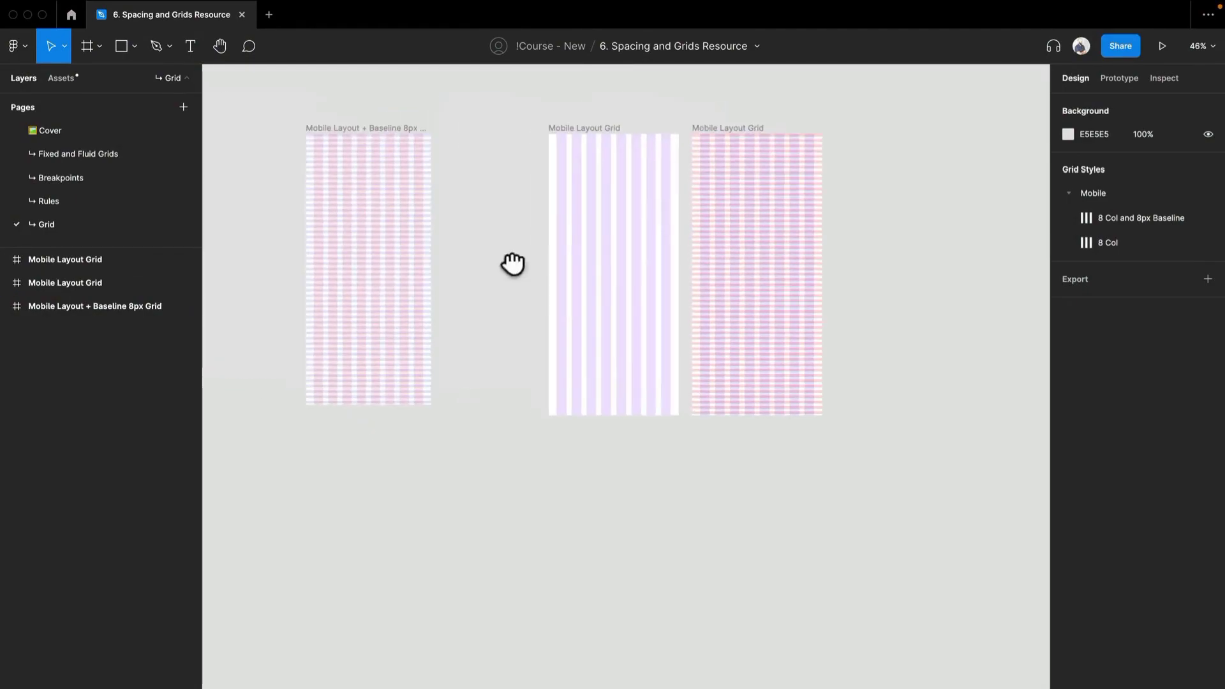
pyautogui.click(116, 169)
pyautogui.click(439, 190)
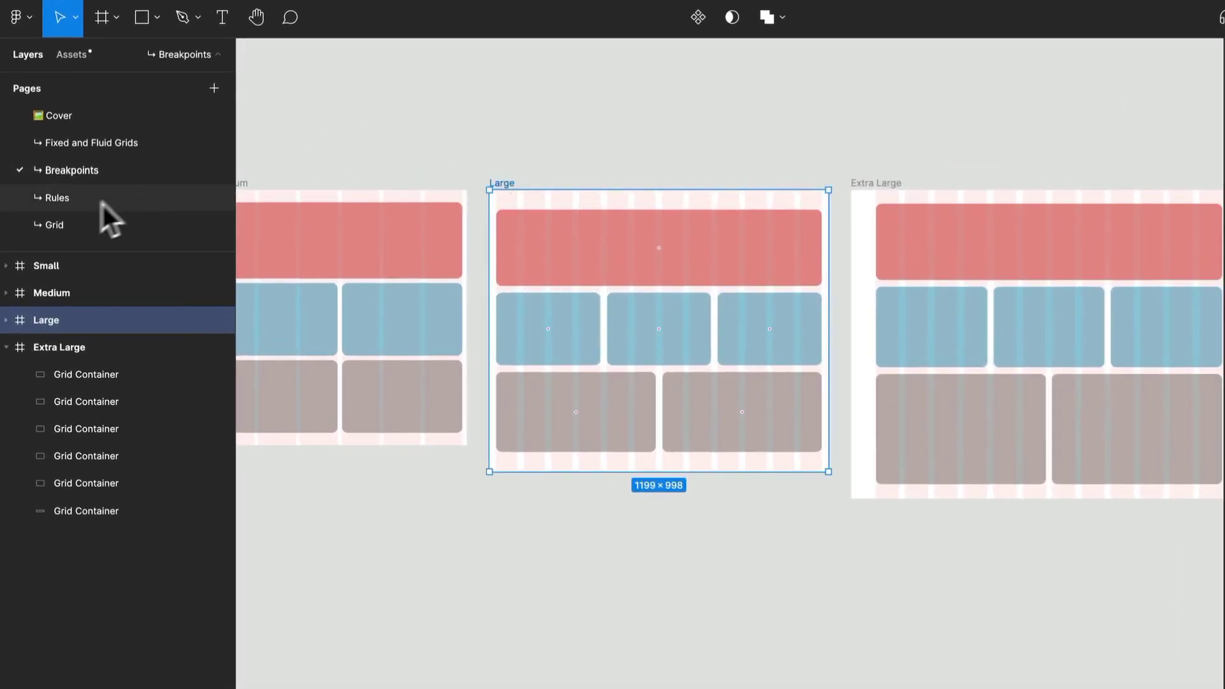
pyautogui.click(86, 223)
pyautogui.scroll(-2, 607, 577)
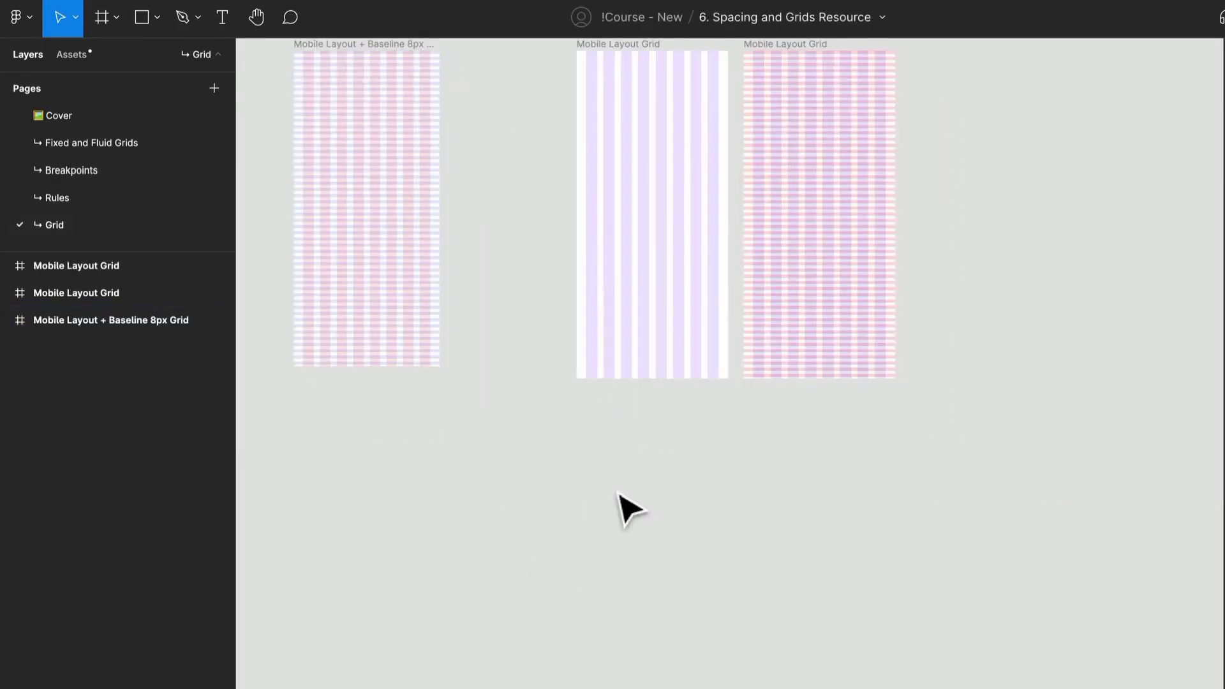
pyautogui.hotkey('ctrl', 'v')
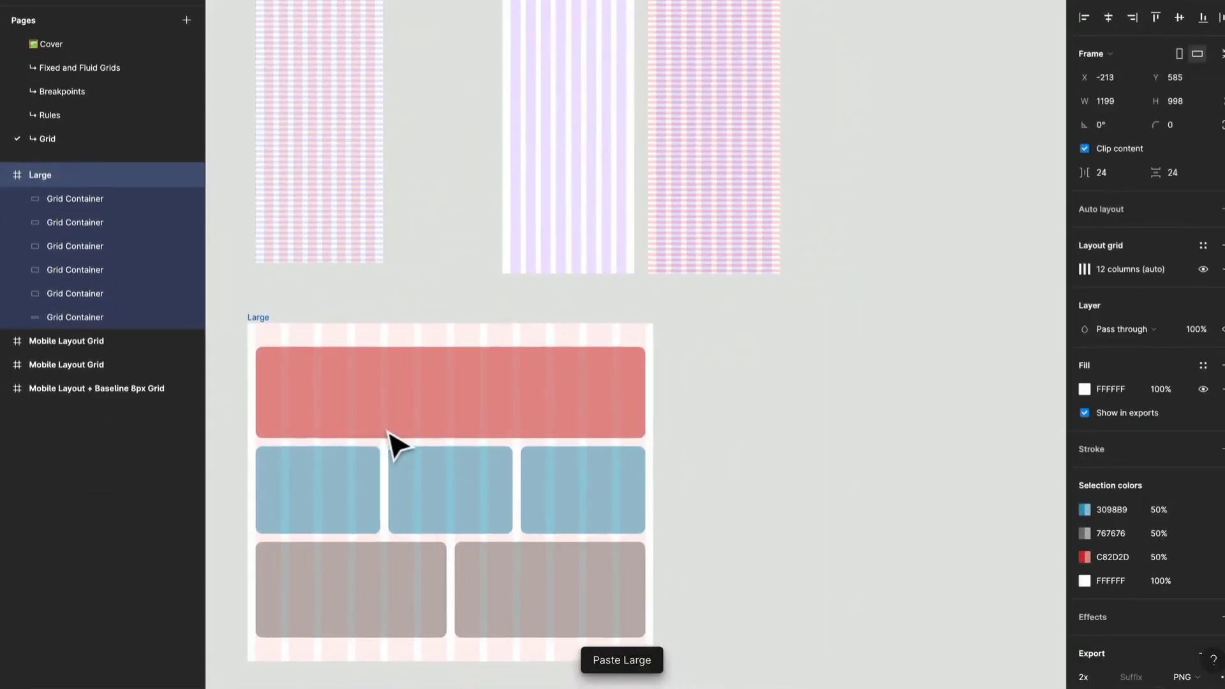
# - Delete all the grid containers inside the pasted Large frame, leaving only its column layout grid
pyautogui.click(418, 417)
pyautogui.keyDown('shift'); pyautogui.click(344, 472); pyautogui.keyUp('shift')
pyautogui.keyDown('shift'); pyautogui.click(479, 500); pyautogui.keyUp('shift')
pyautogui.keyDown('shift'); pyautogui.click(587, 525); pyautogui.keyUp('shift')
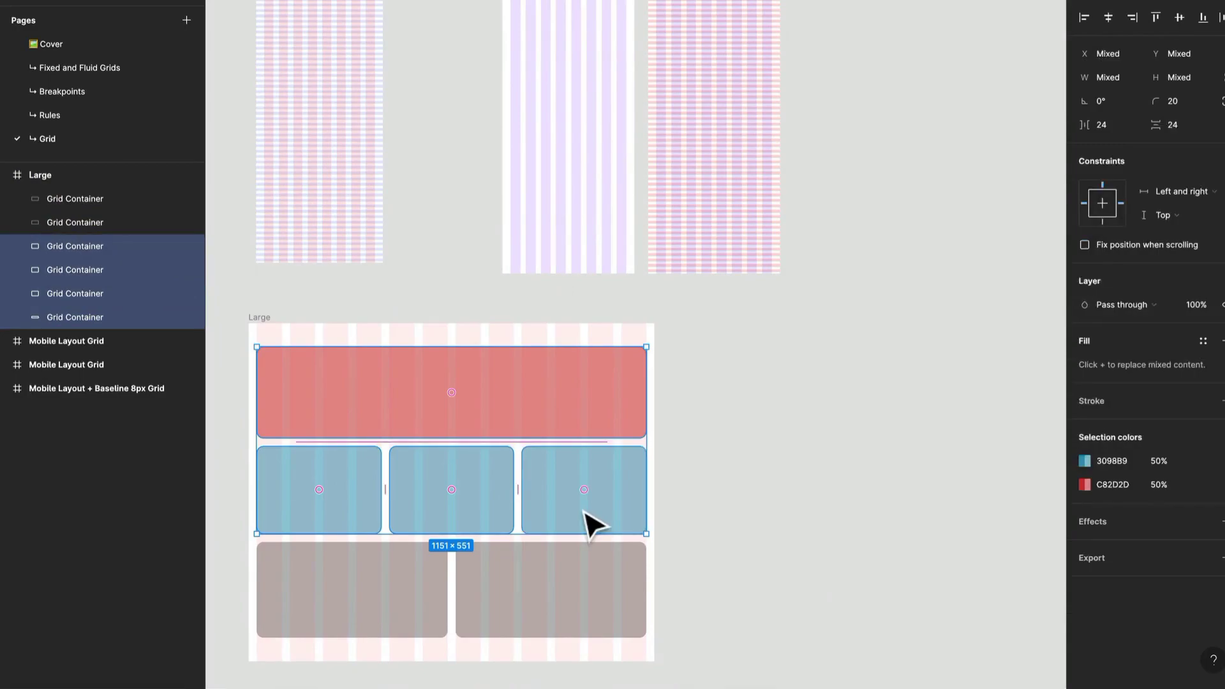
pyautogui.hotkey('ctrl', 'a')
pyautogui.press('Delete')
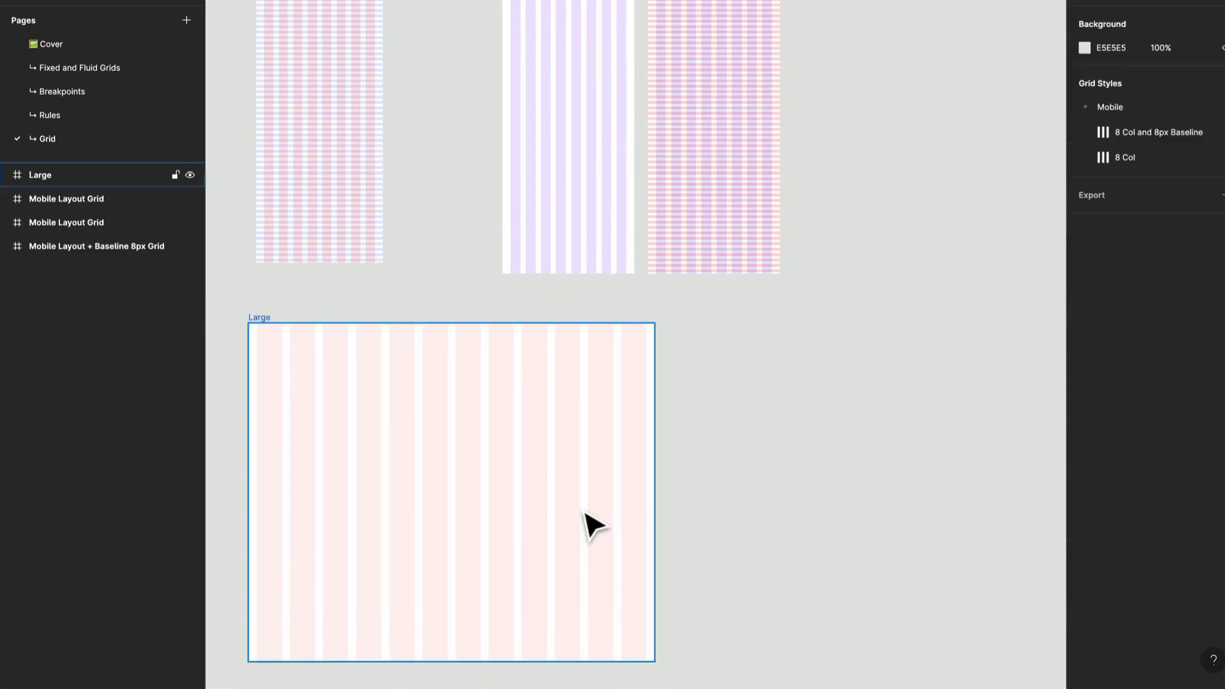
pyautogui.click(591, 523)
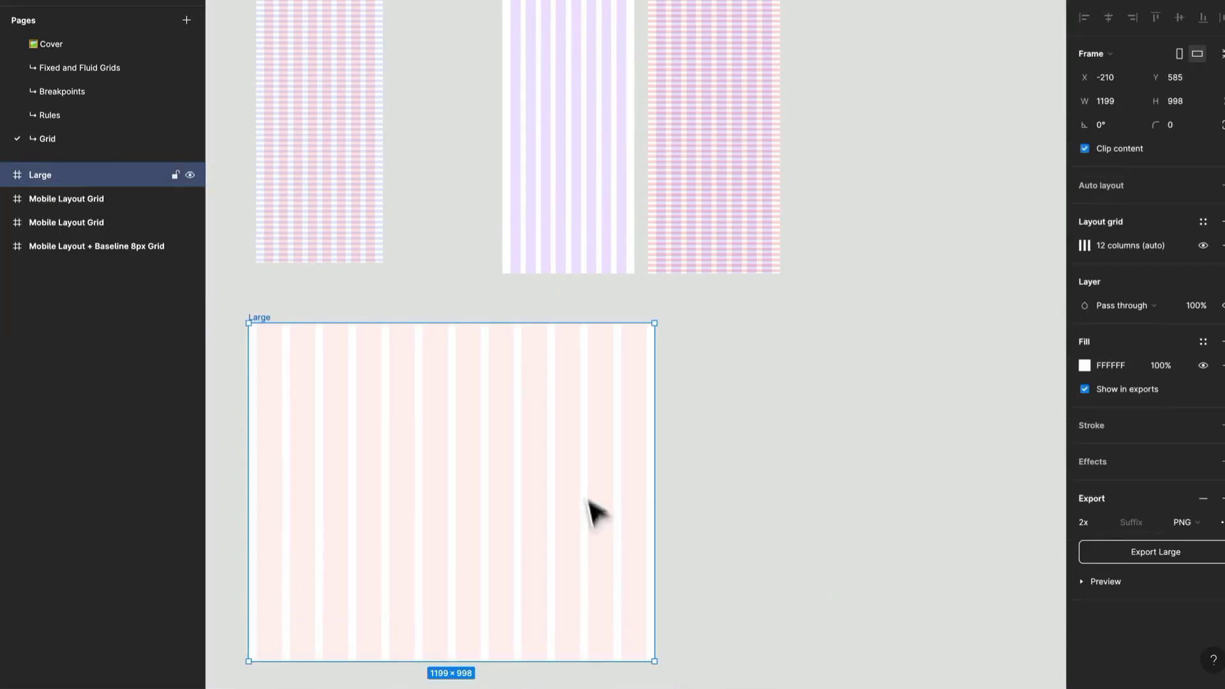
pyautogui.click(711, 419)
# - Create a MacBook Pro 14" desktop frame beside the Large frame, aligned with its upper edge
pyautogui.moveTo(755, 437); pyautogui.dragTo(733, 346)
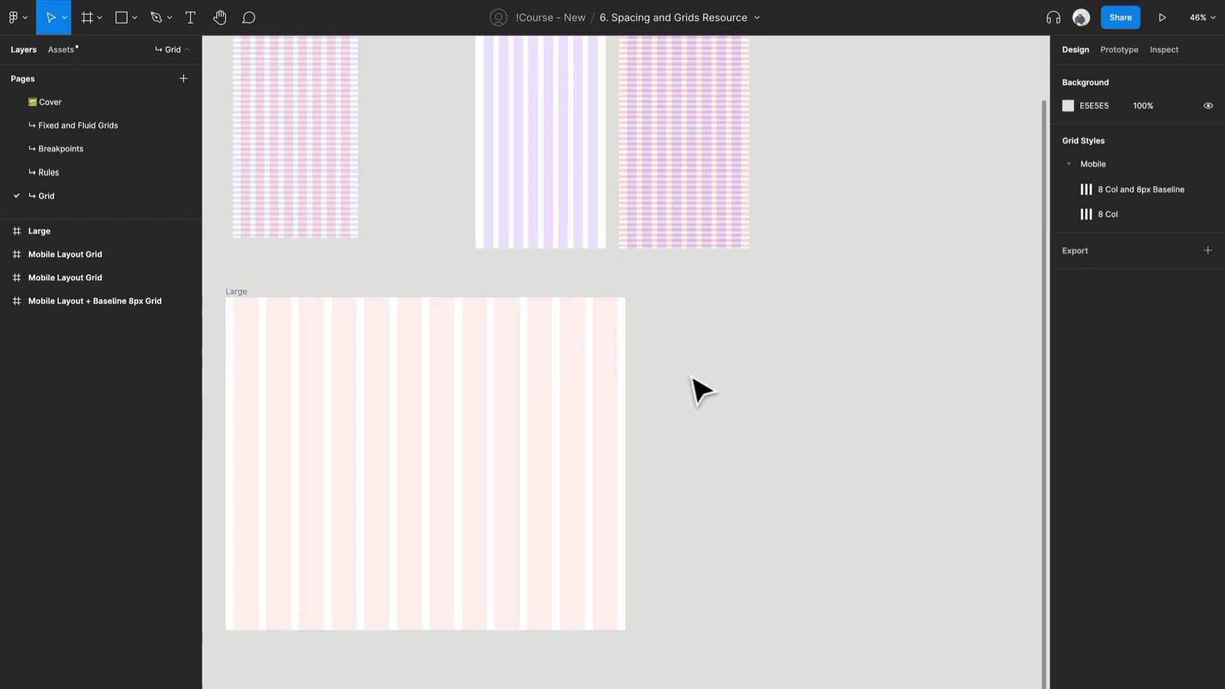
pyautogui.press('f')
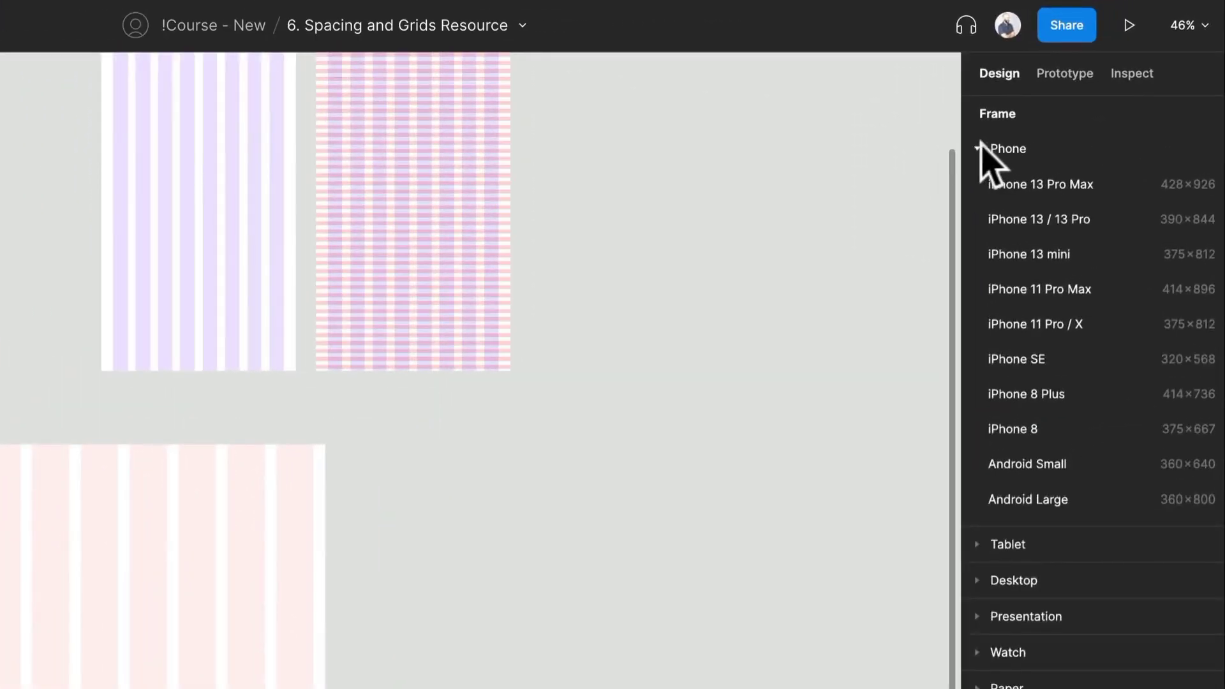
pyautogui.click(979, 147)
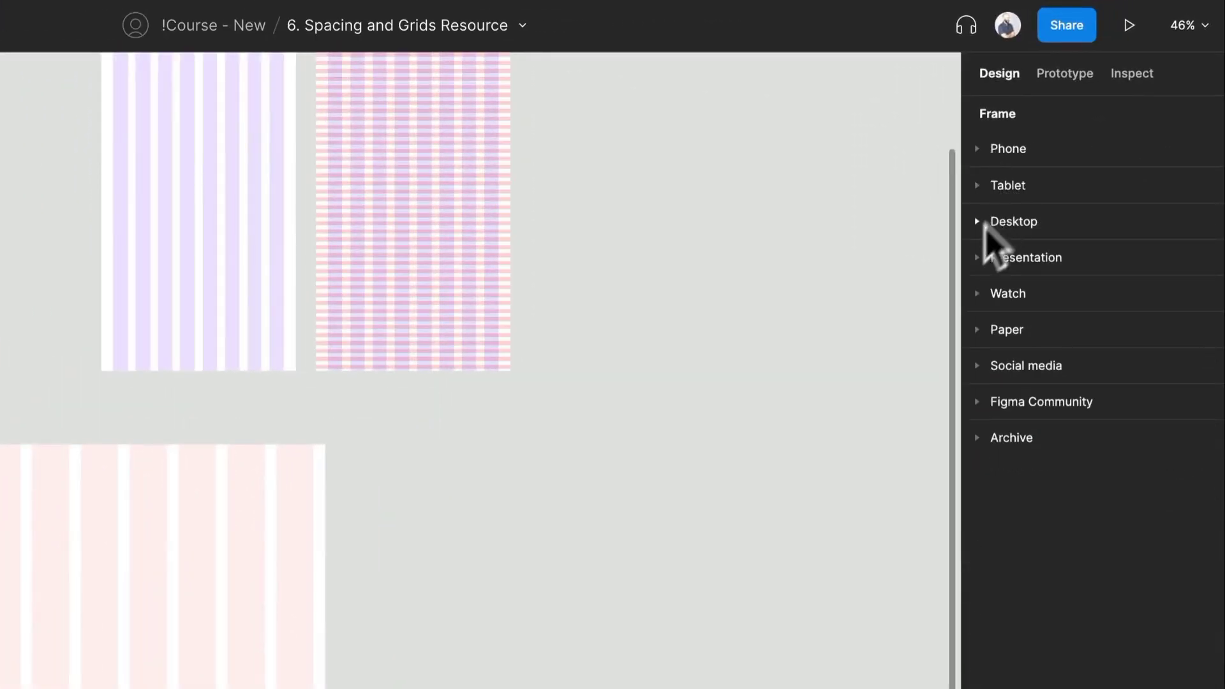
pyautogui.click(979, 219)
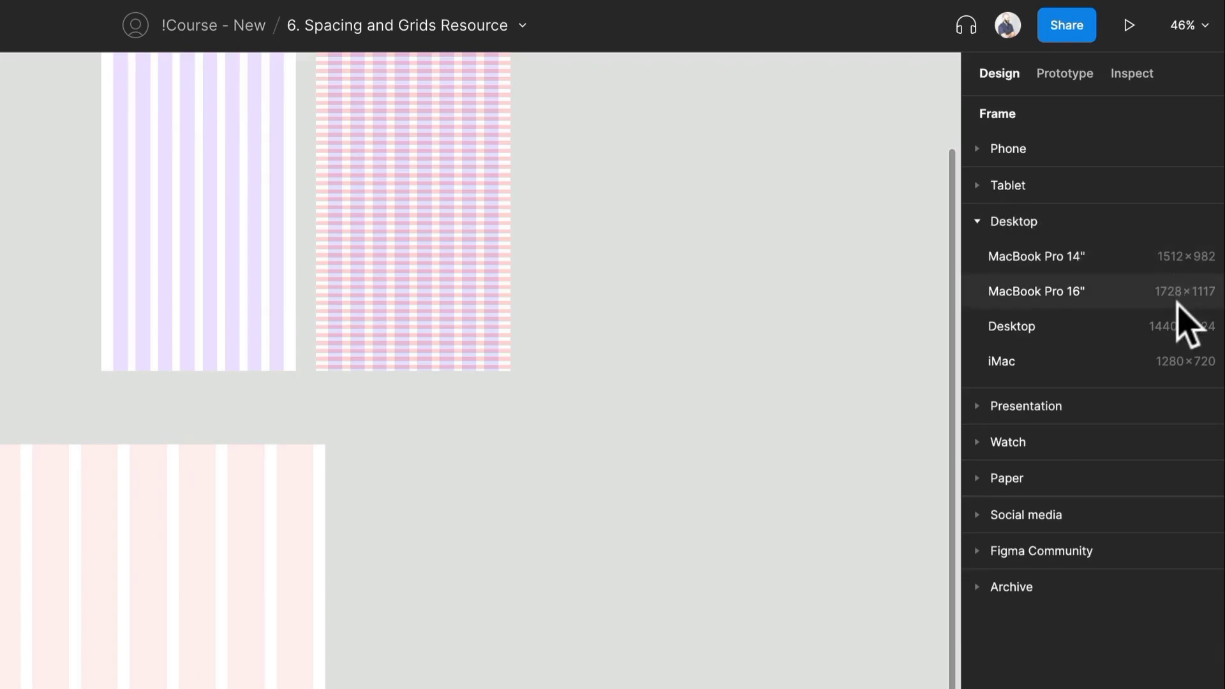
pyautogui.click(1149, 259)
pyautogui.moveTo(596, 457); pyautogui.dragTo(477, 549)
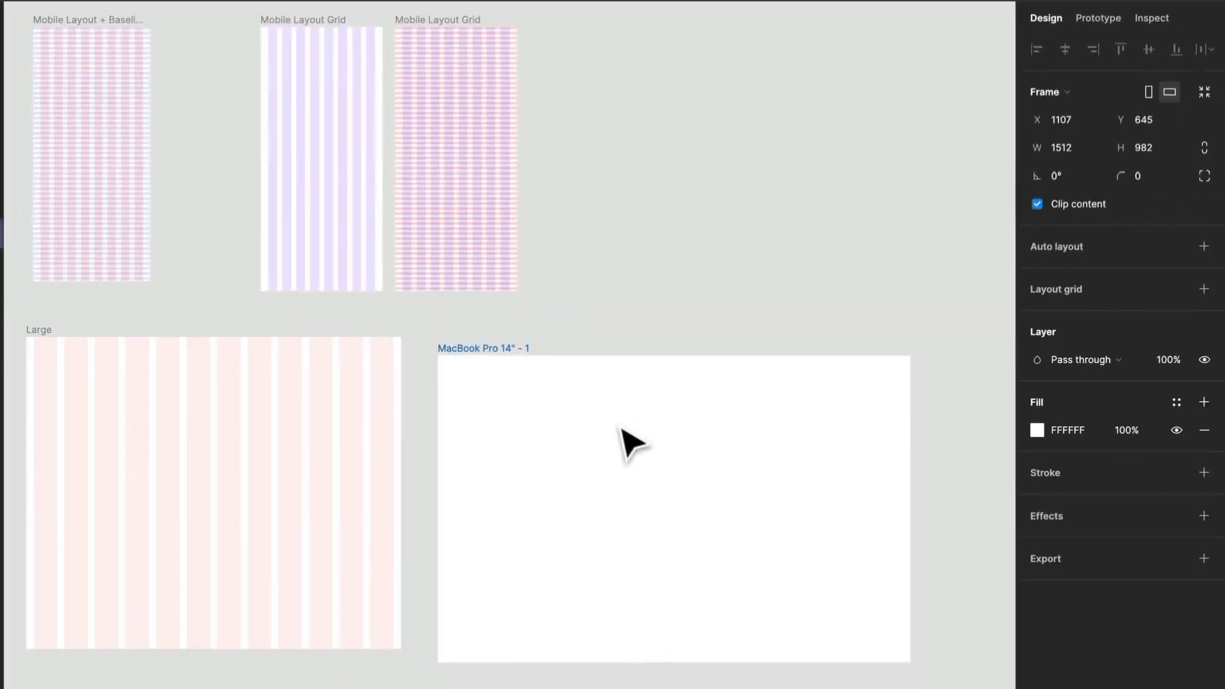
pyautogui.moveTo(623, 426); pyautogui.dragTo(622, 426)
# - Narrow the new MacBook Pro 14" frame to a width of 1200
pyautogui.moveTo(904, 450); pyautogui.dragTo(806, 458)
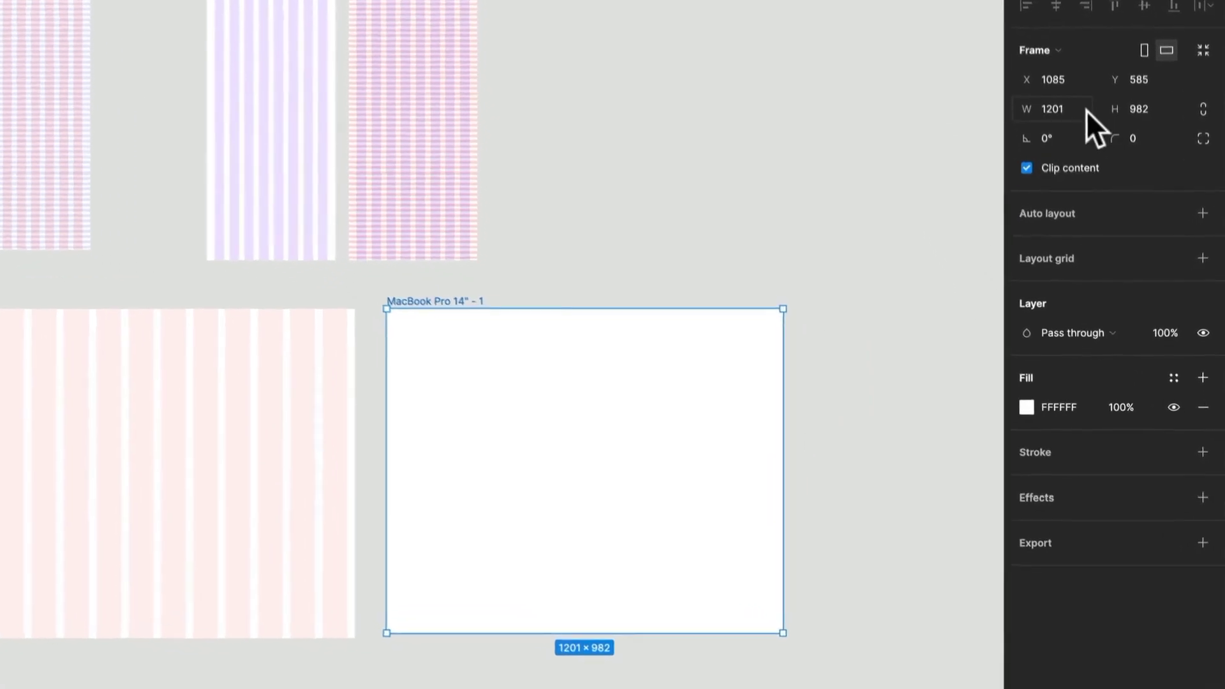
pyautogui.click(1093, 150)
pyautogui.press('BackSpace')
pyautogui.write('0')
pyautogui.press('Return')
# - Rename the new frame to "Desktop Grid"
pyautogui.press('super+r')
pyautogui.write('Desktop Grid')
pyautogui.press('Return')
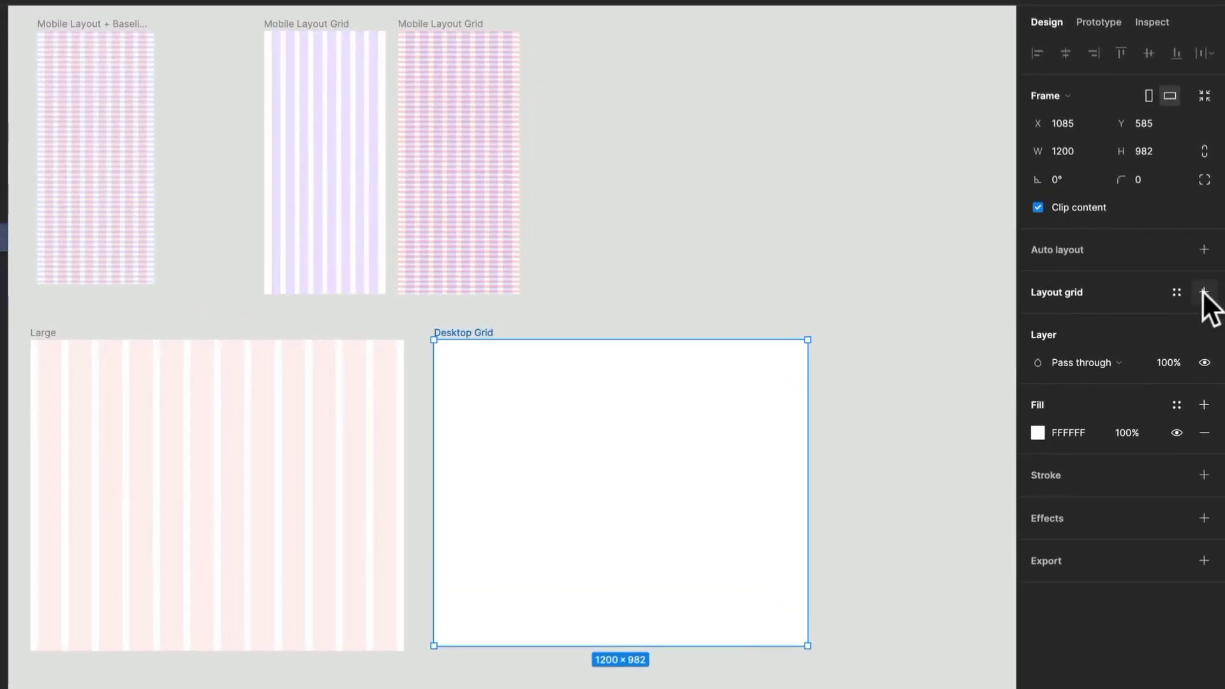
# - Add a layout grid to the Desktop Grid frame and make it columns with a count of 12
pyautogui.click(1204, 292)
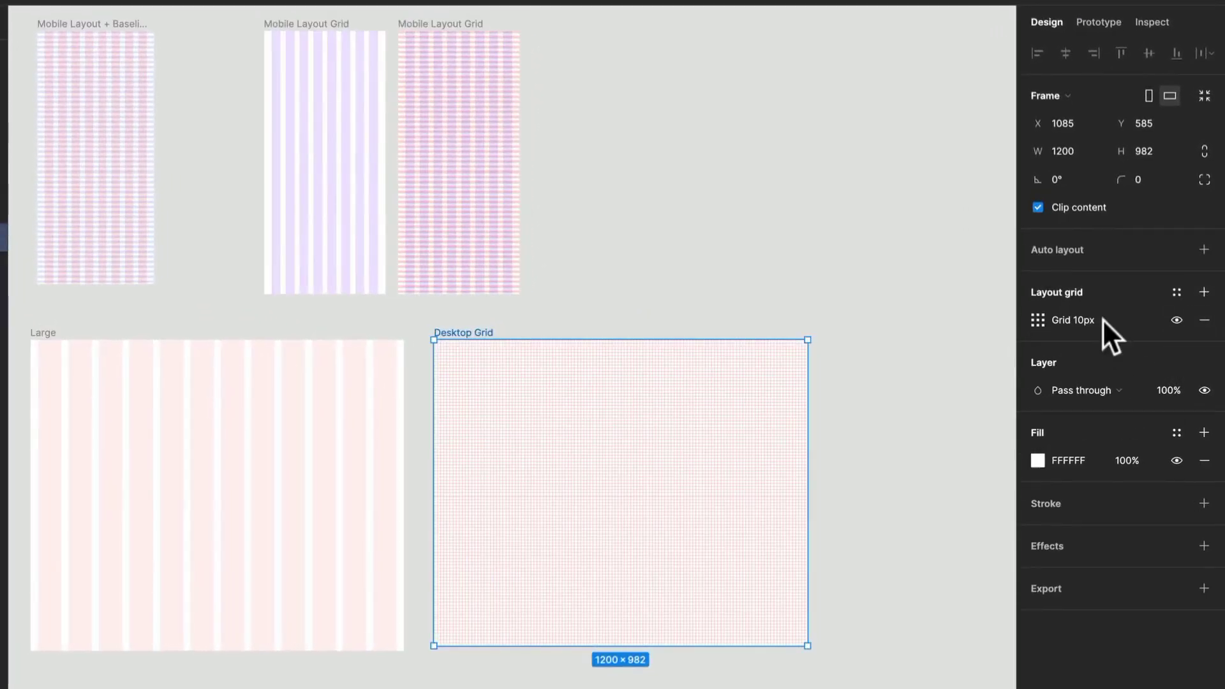
pyautogui.click(1036, 318)
pyautogui.click(837, 323)
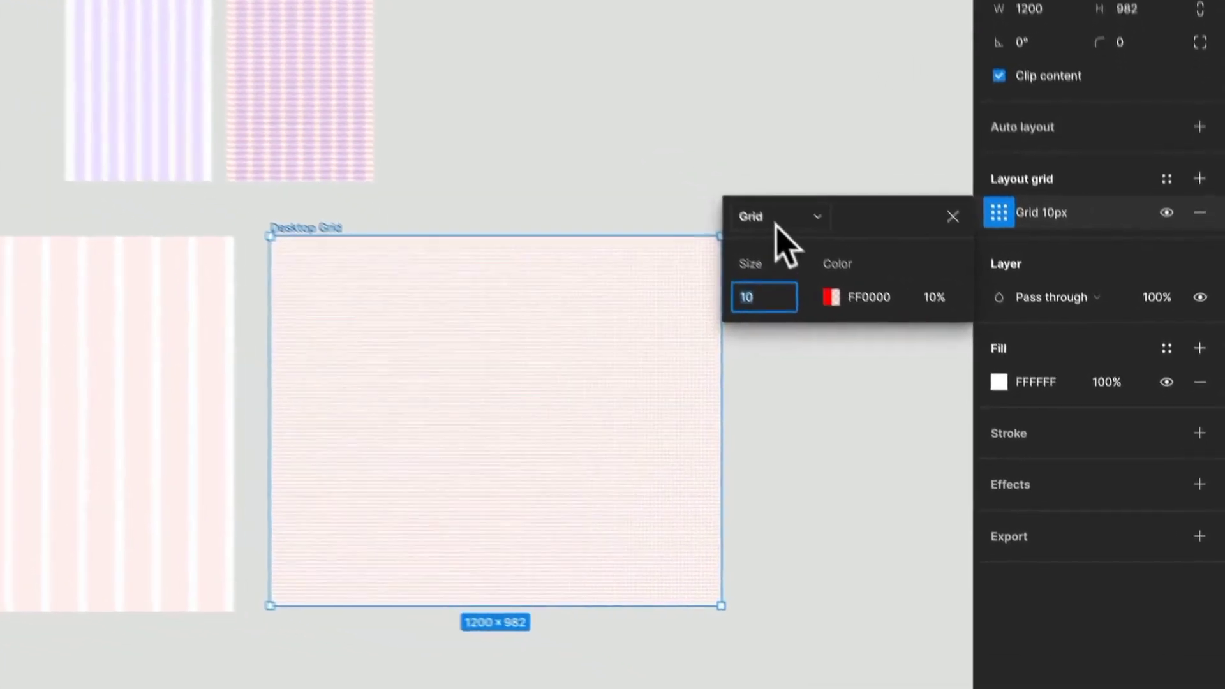
pyautogui.click(776, 224)
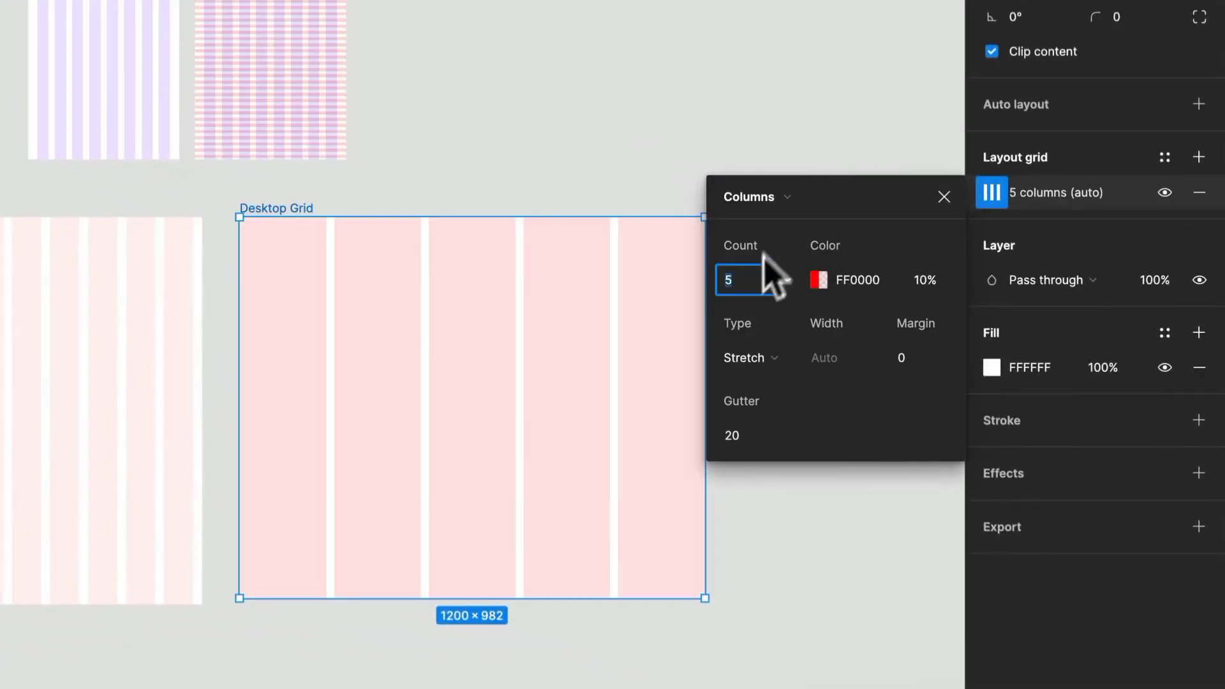
pyautogui.write('12')
pyautogui.press('Return')
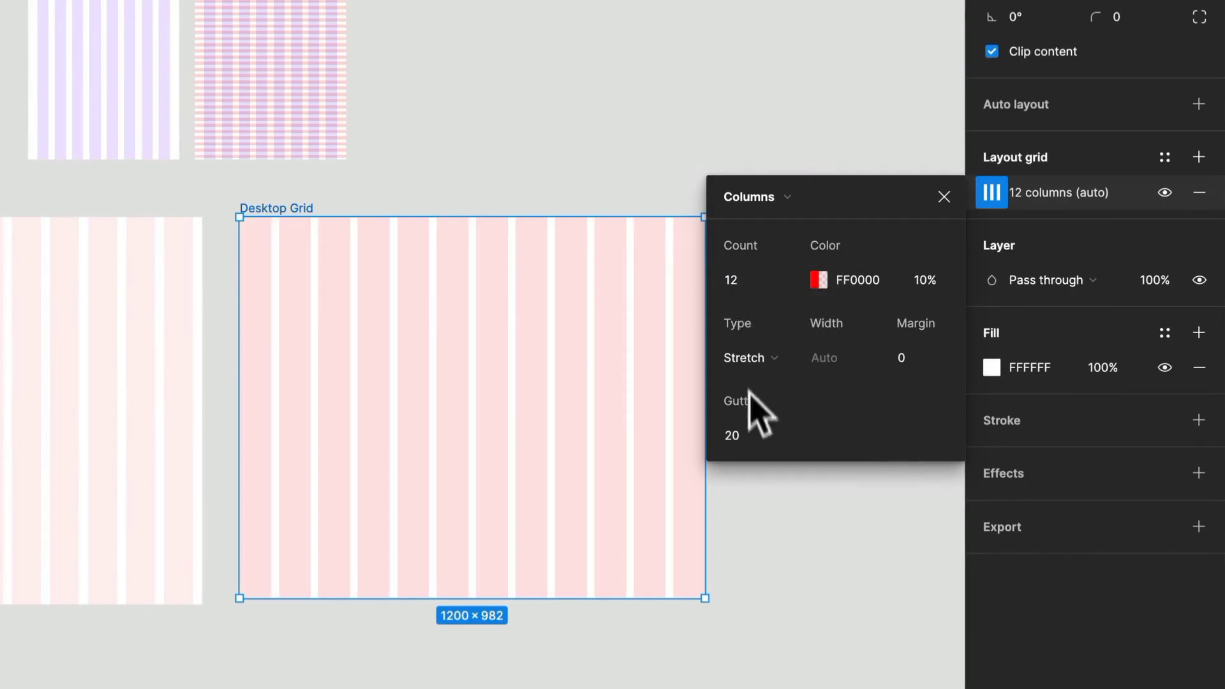
# - Try a gutter of 32 for the Desktop Grid frame's columns
pyautogui.click(742, 440)
pyautogui.write('32')
pyautogui.press('Return')
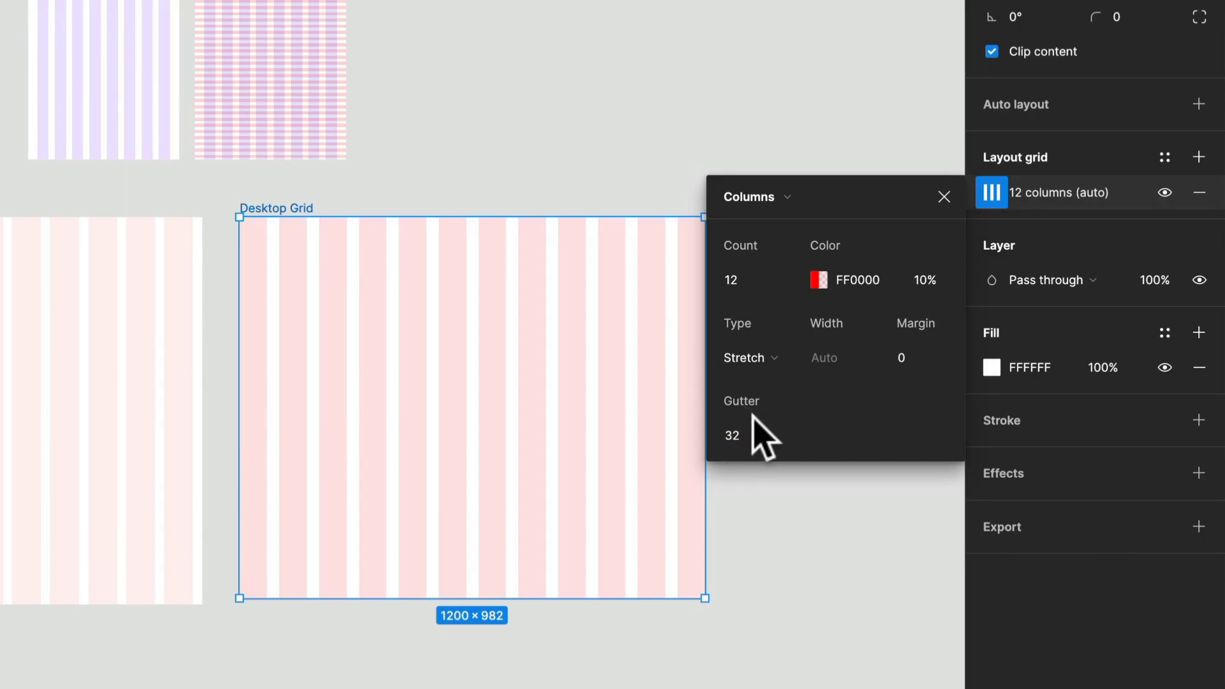
# - Set the Desktop Grid columns' gutter to 24 and margin to 56, and close the grid settings
pyautogui.click(734, 423)
pyautogui.write('24')
pyautogui.press('Return')
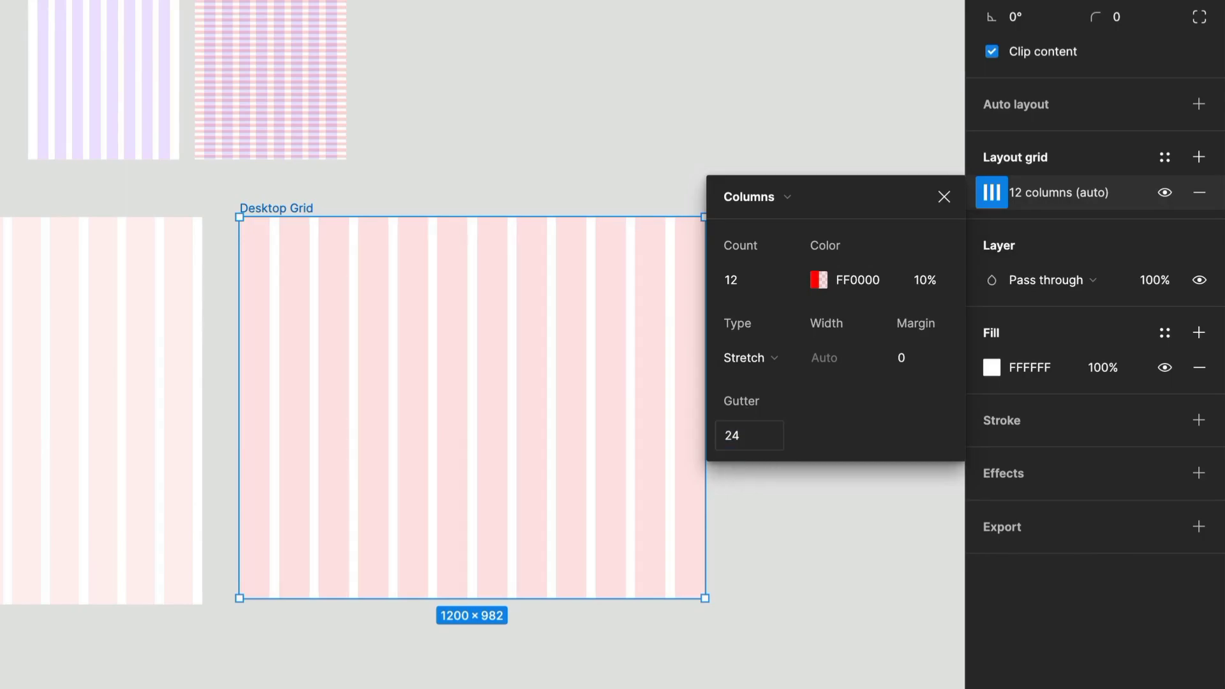
pyautogui.click(943, 359)
pyautogui.write('56')
pyautogui.press('Return')
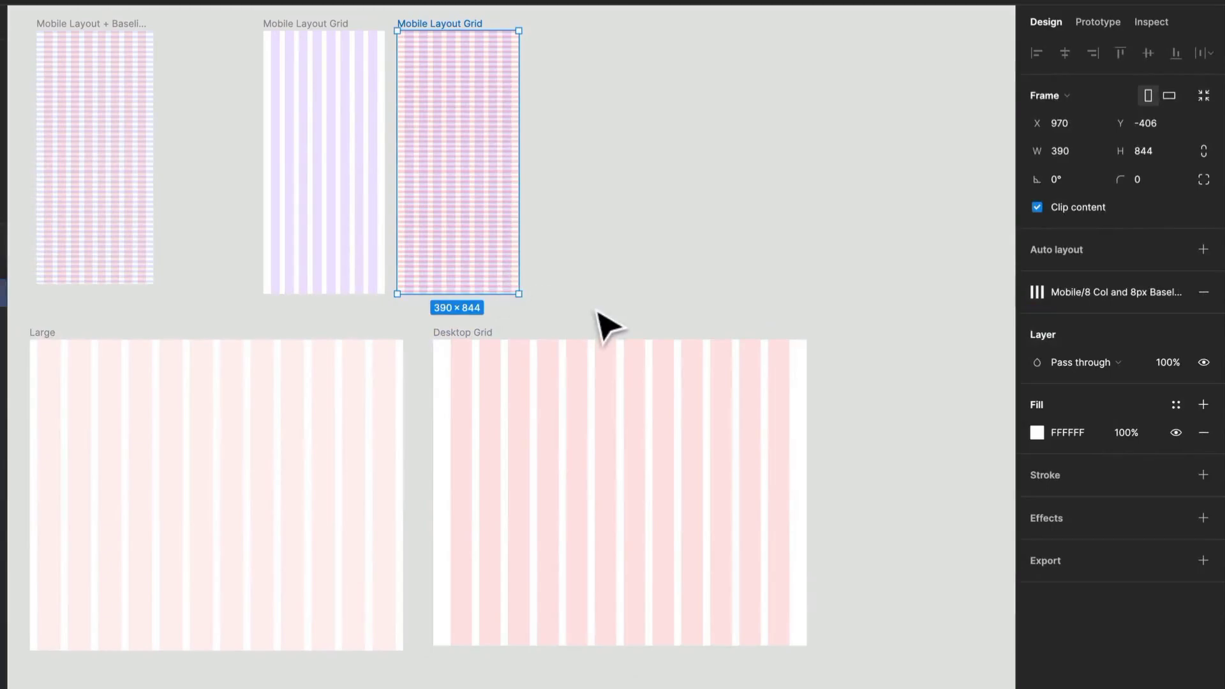
pyautogui.click(606, 322)
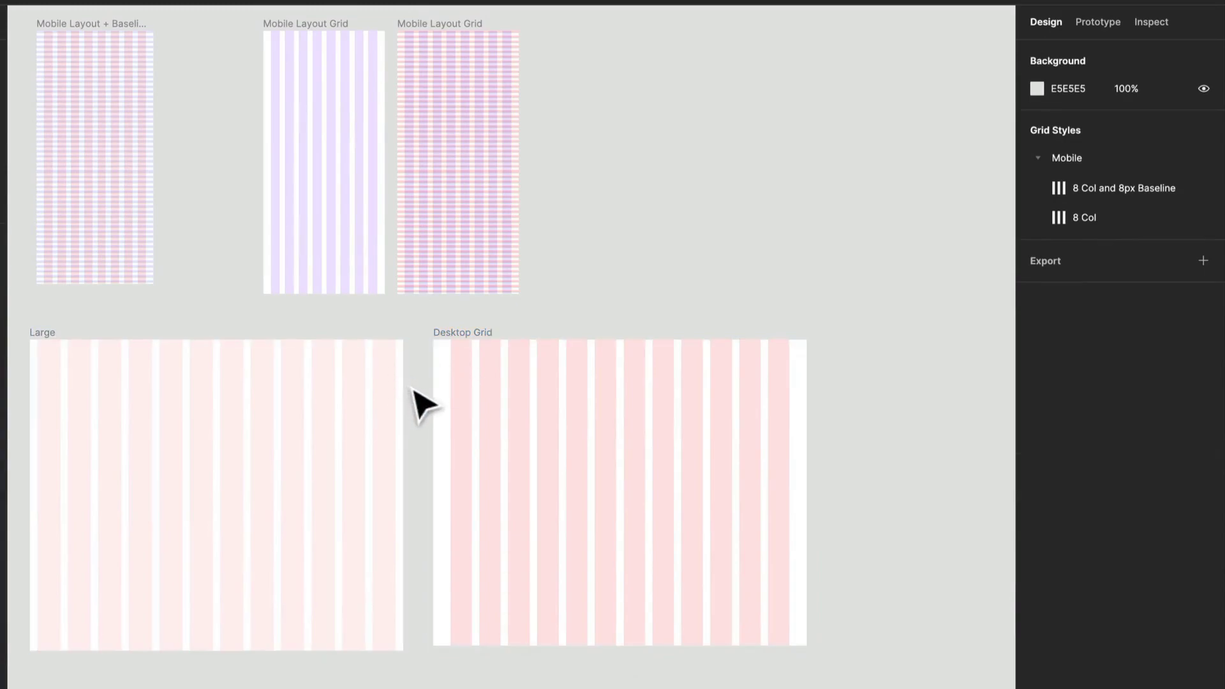
# - Try narrowing the Desktop Grid frame to test how its columns stretch, and undo the resize
pyautogui.click(451, 350)
pyautogui.moveTo(809, 471); pyautogui.dragTo(727, 489)
pyautogui.press('super+z')
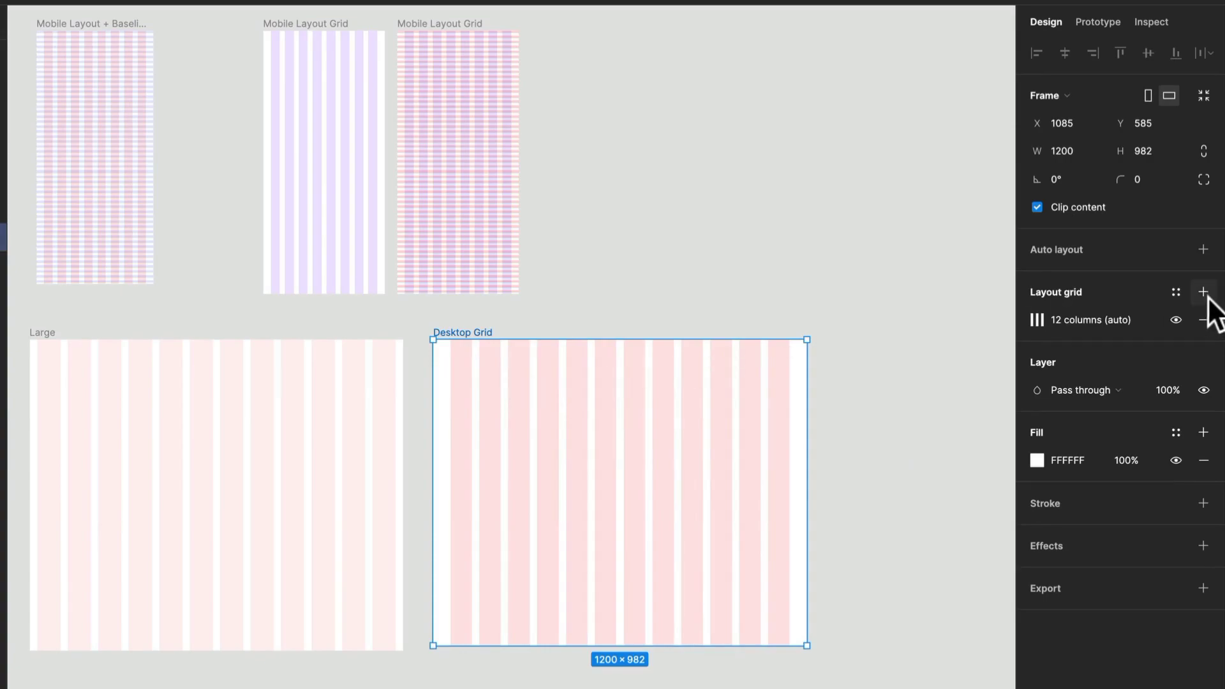
# - Save the Desktop Grid's layout grid as a new grid style named "12 Co" and duplicate the frame
pyautogui.click(1177, 293)
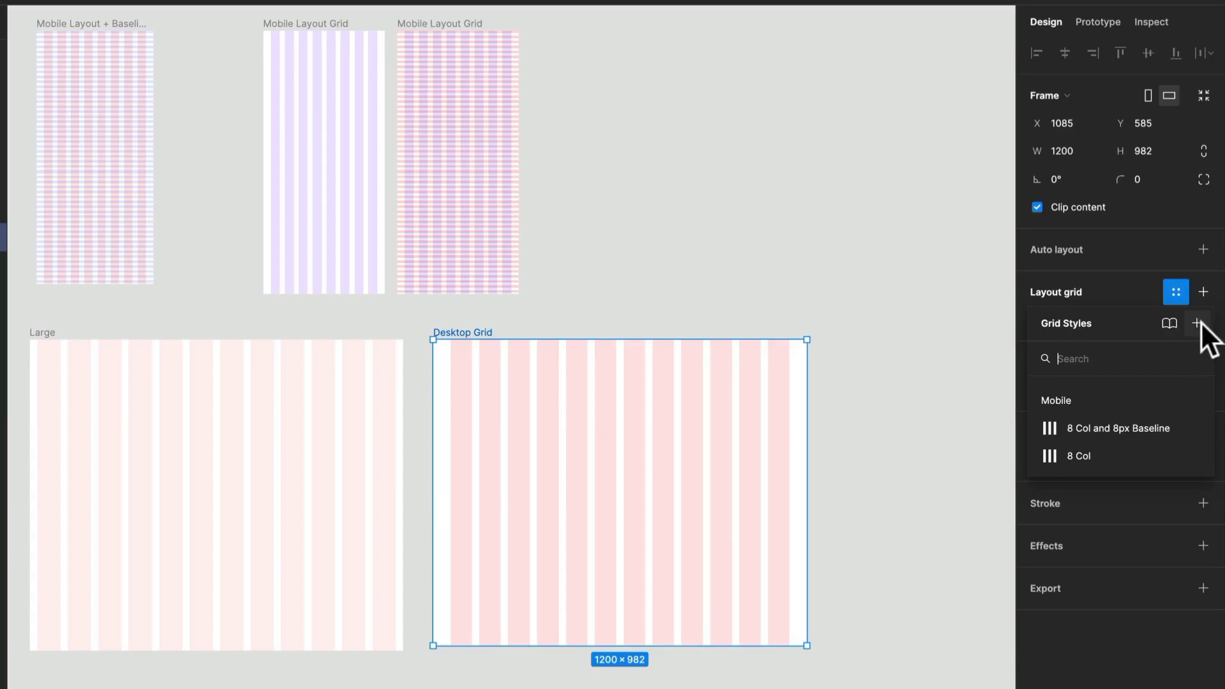
pyautogui.click(1201, 322)
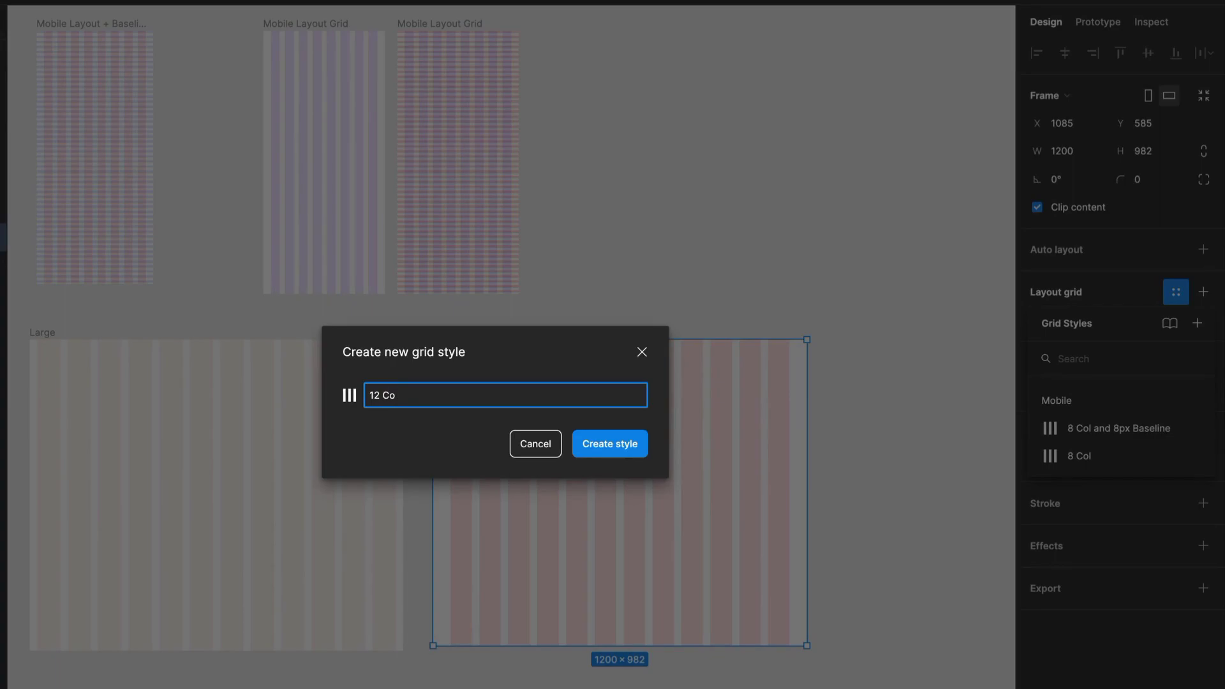
pyautogui.press('Return')
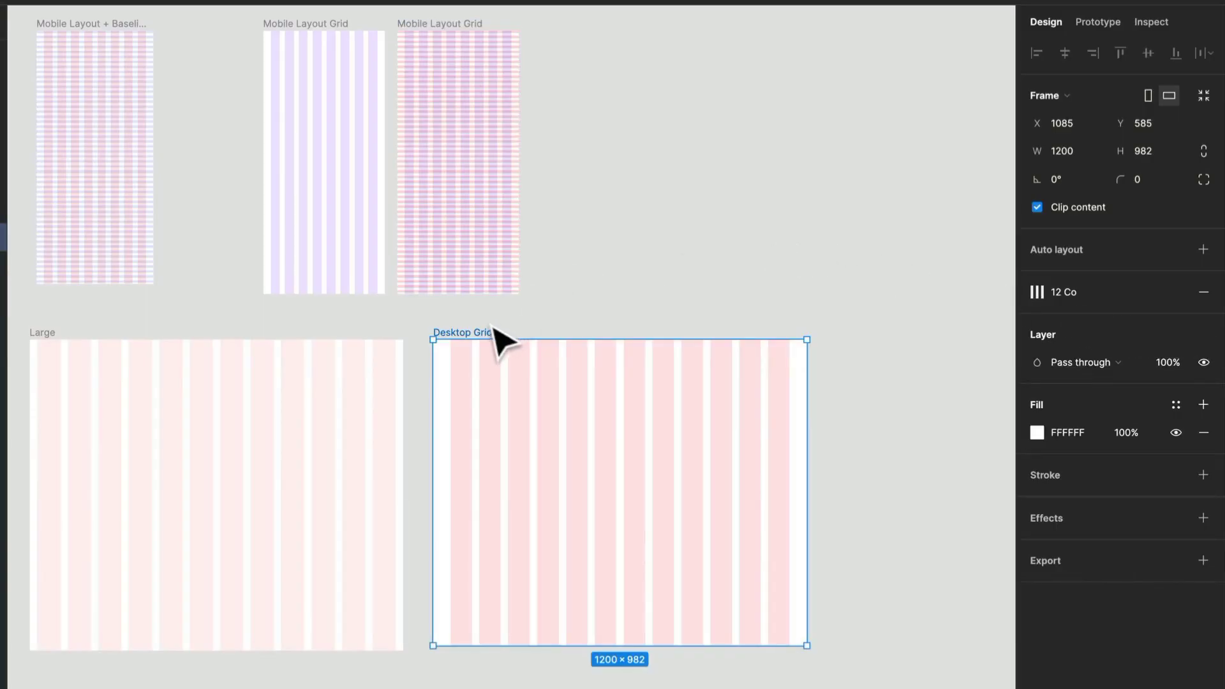
pyautogui.hotkey('ctrl', 'd')
pyautogui.moveTo(876, 387); pyautogui.dragTo(528, 319)
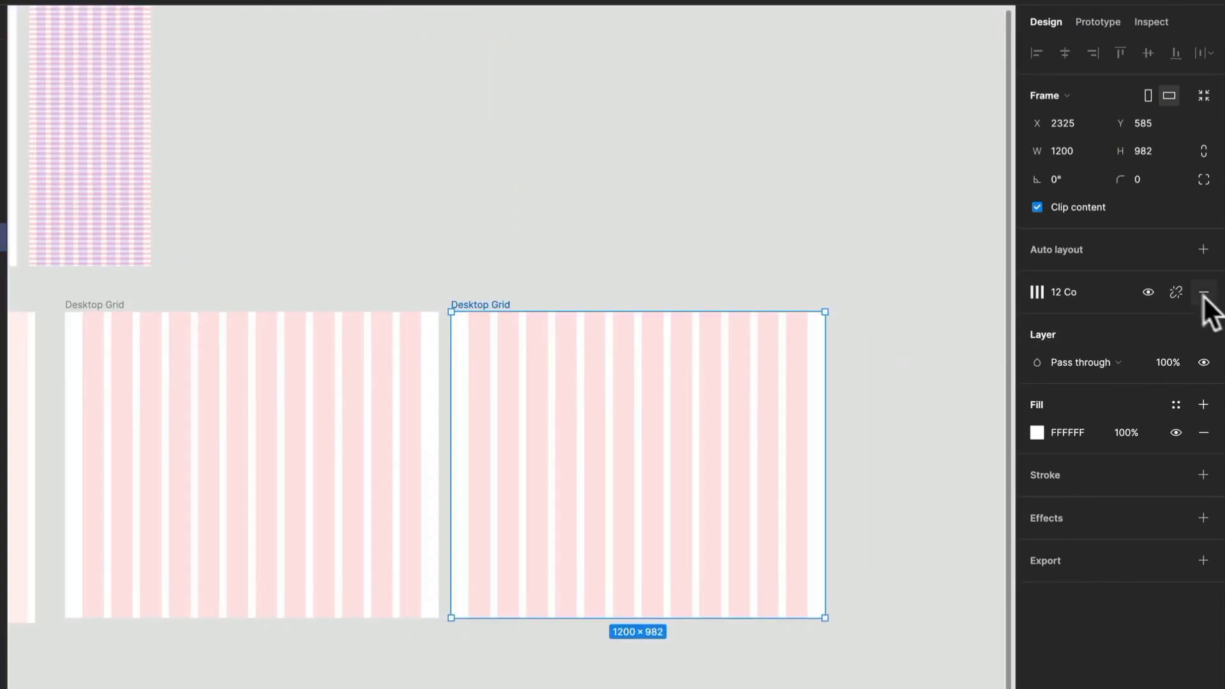
# - Rename the grid style applied to the original Desktop Grid frame to "12 Col"
pyautogui.click(106, 306)
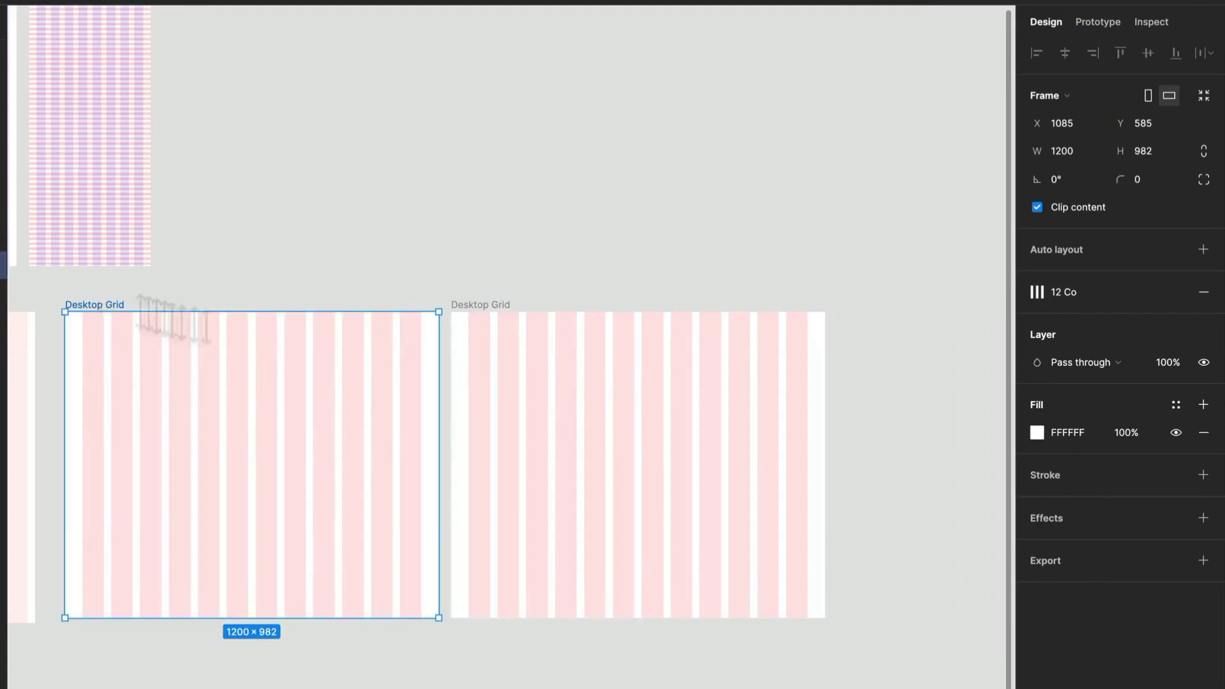
pyautogui.click(1092, 293)
pyautogui.click(1194, 397)
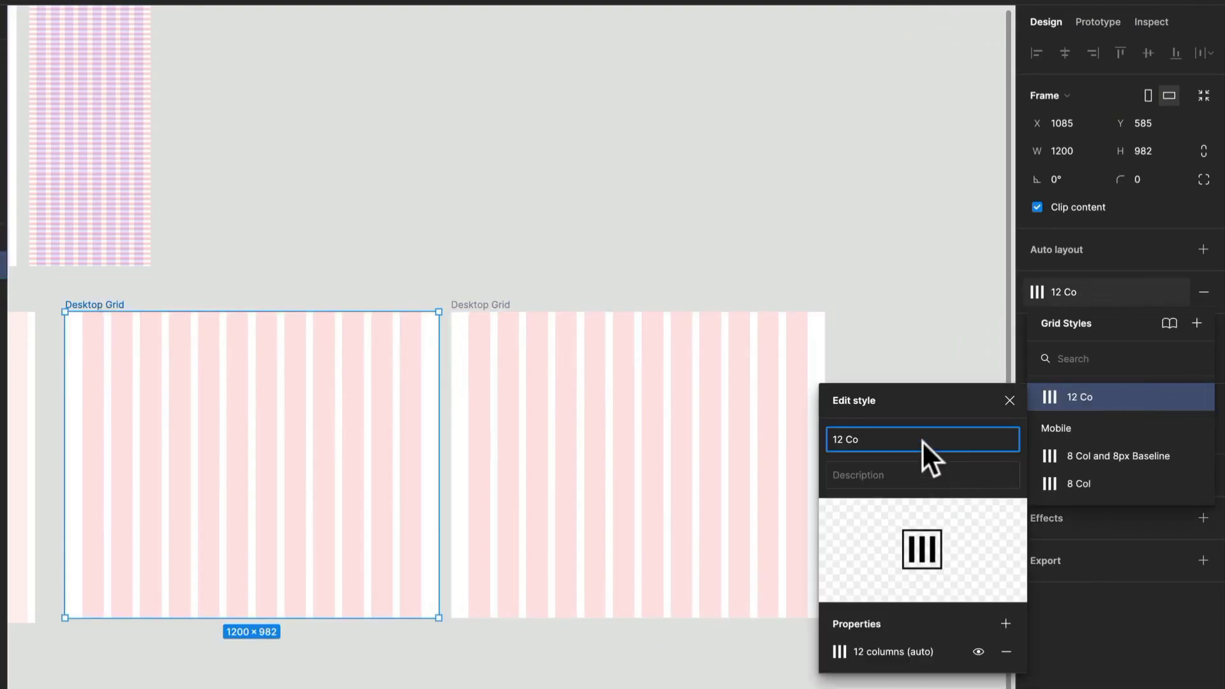
pyautogui.write('l')
pyautogui.click(896, 365)
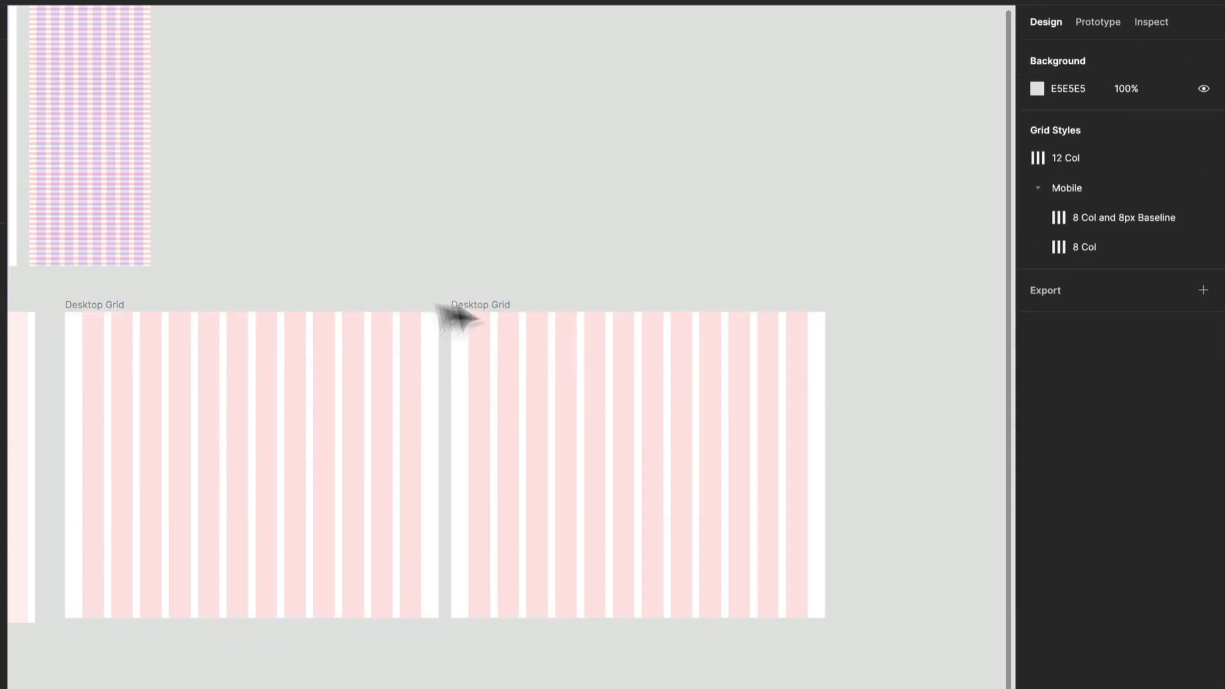
# - Detach the grid style from the duplicated Desktop Grid frame and add a second layout grid of rows with an Auto count
pyautogui.click(495, 310)
pyautogui.click(1171, 291)
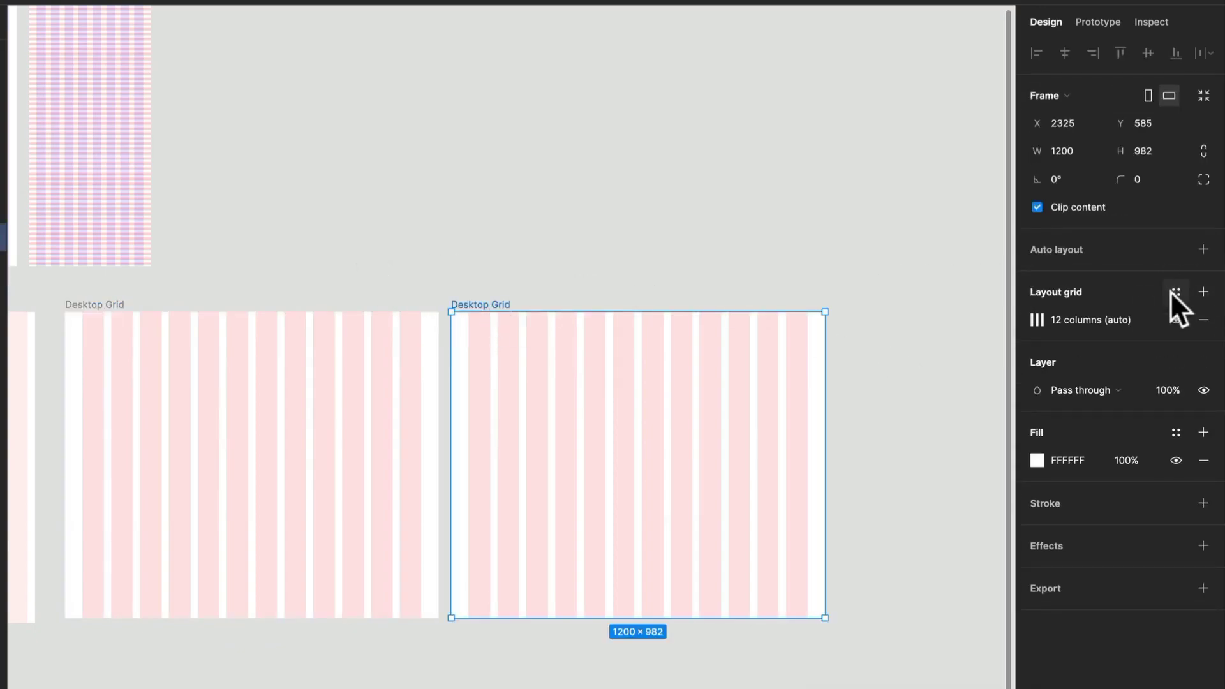
pyautogui.click(1202, 292)
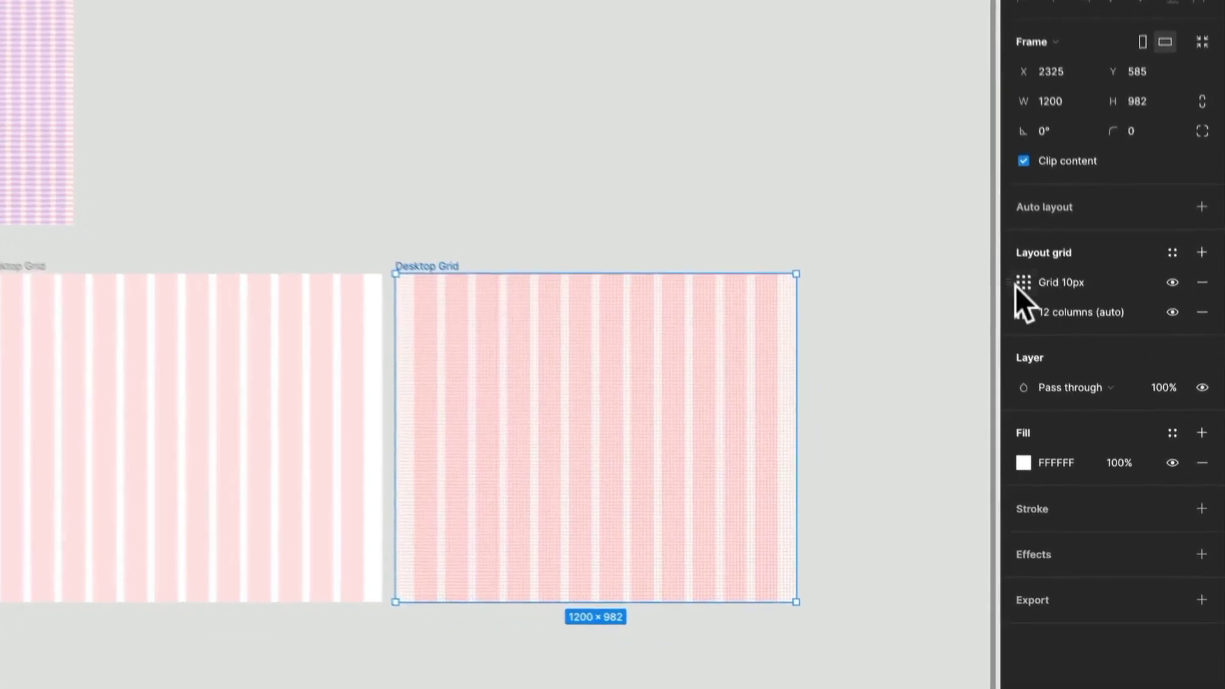
pyautogui.click(1036, 320)
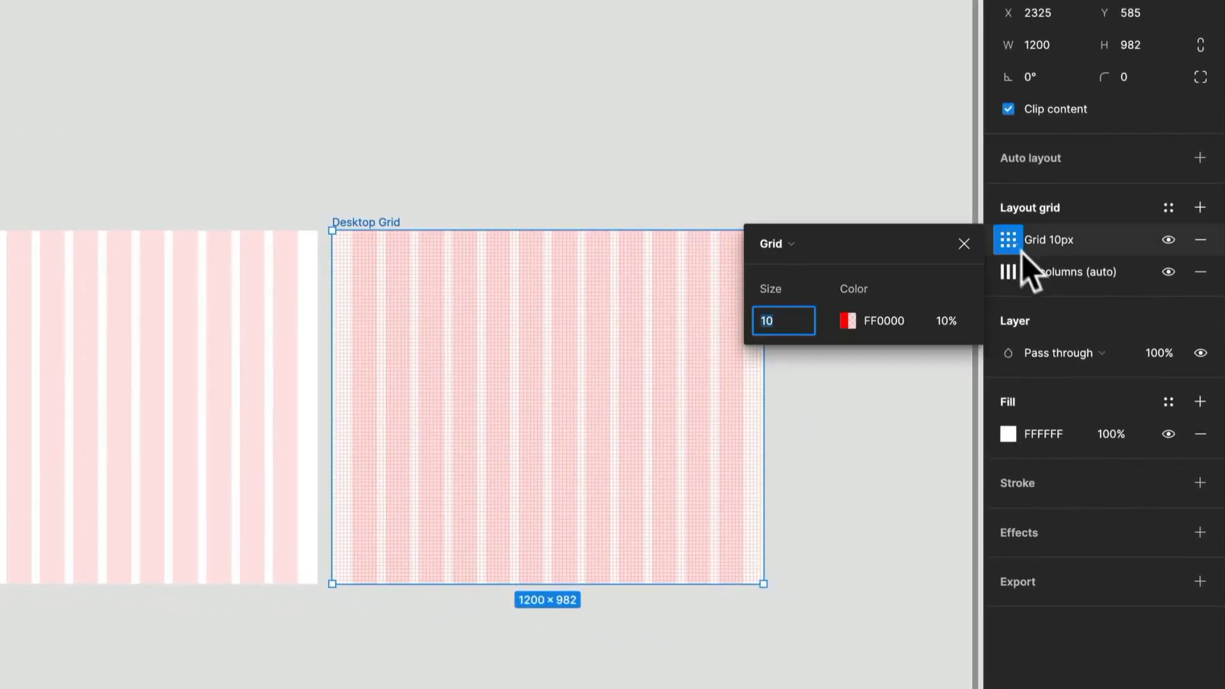
pyautogui.click(799, 251)
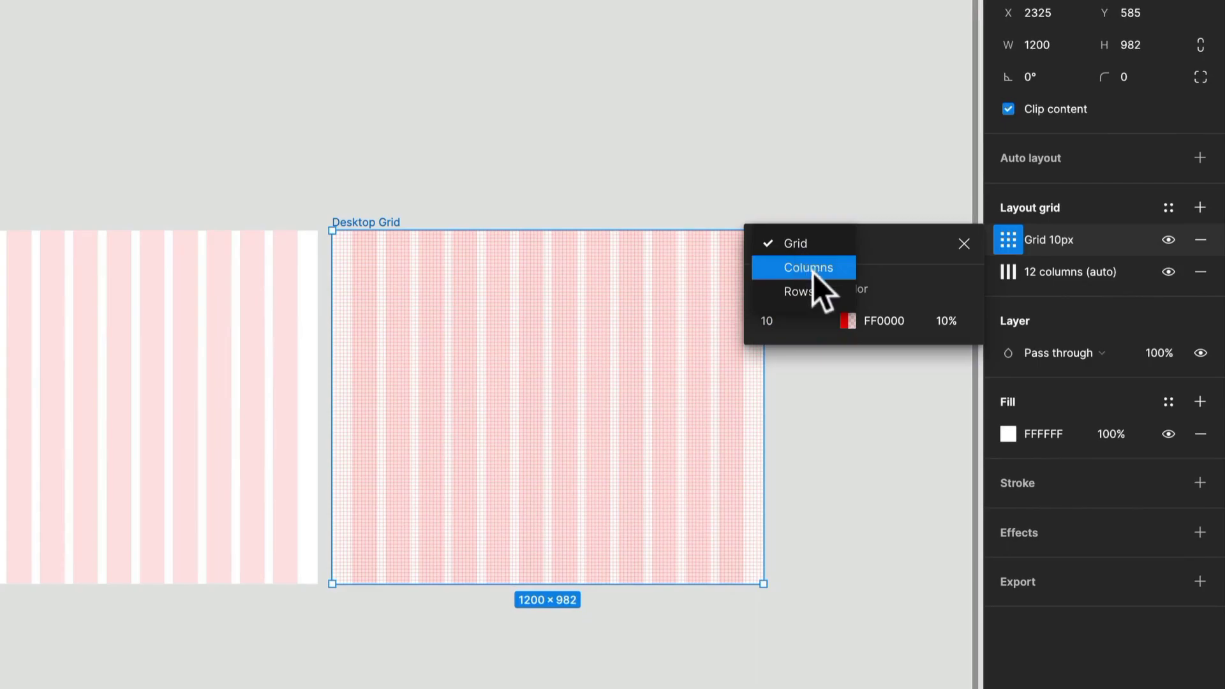
pyautogui.click(820, 288)
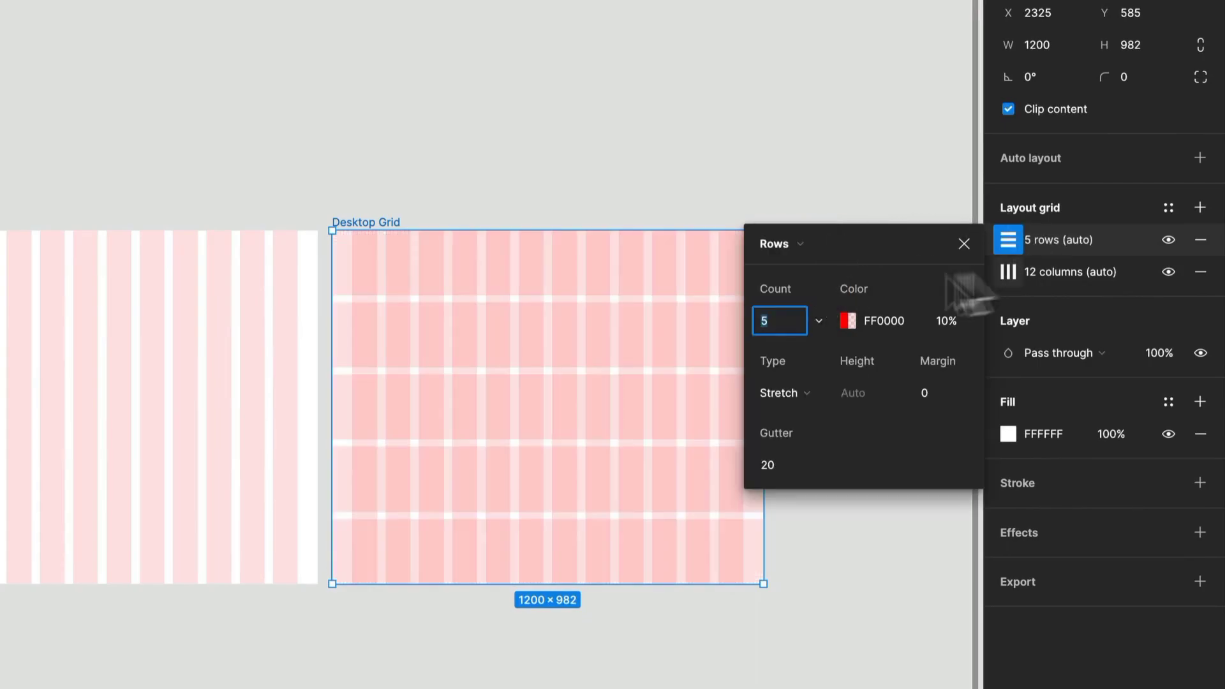
pyautogui.click(811, 319)
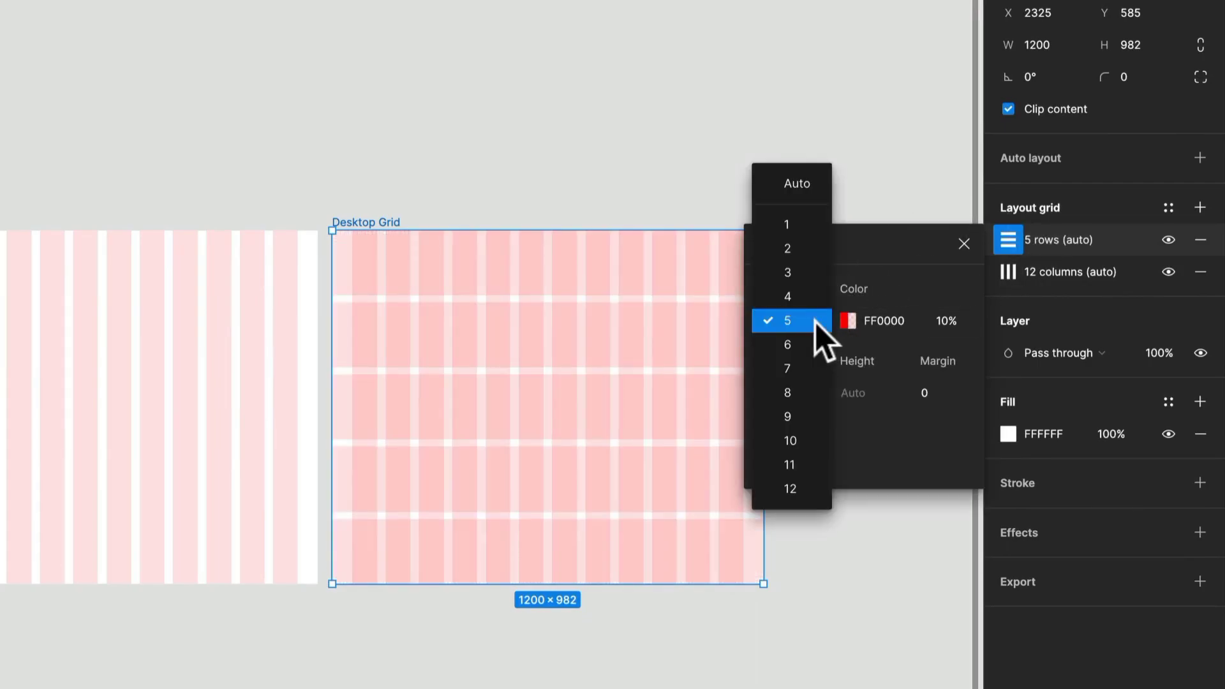
pyautogui.click(818, 187)
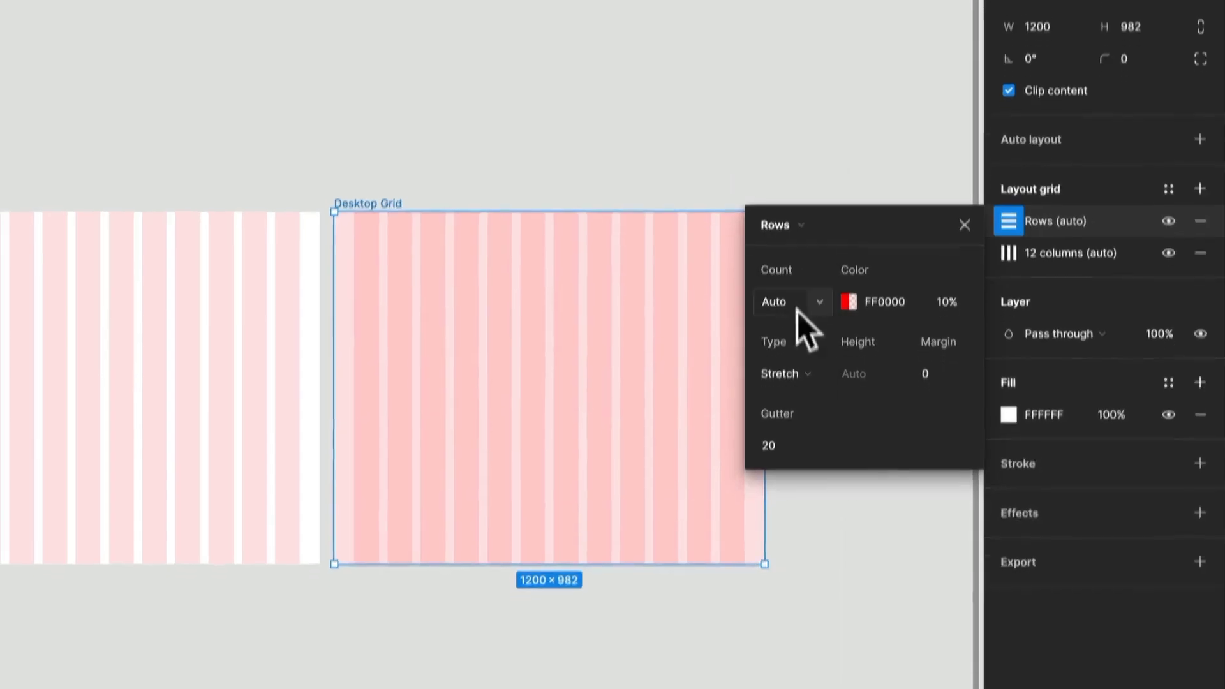
# - Recolor the duplicated Desktop Grid frame's row grid to blue 001AFF and set its type to Top
pyautogui.click(849, 320)
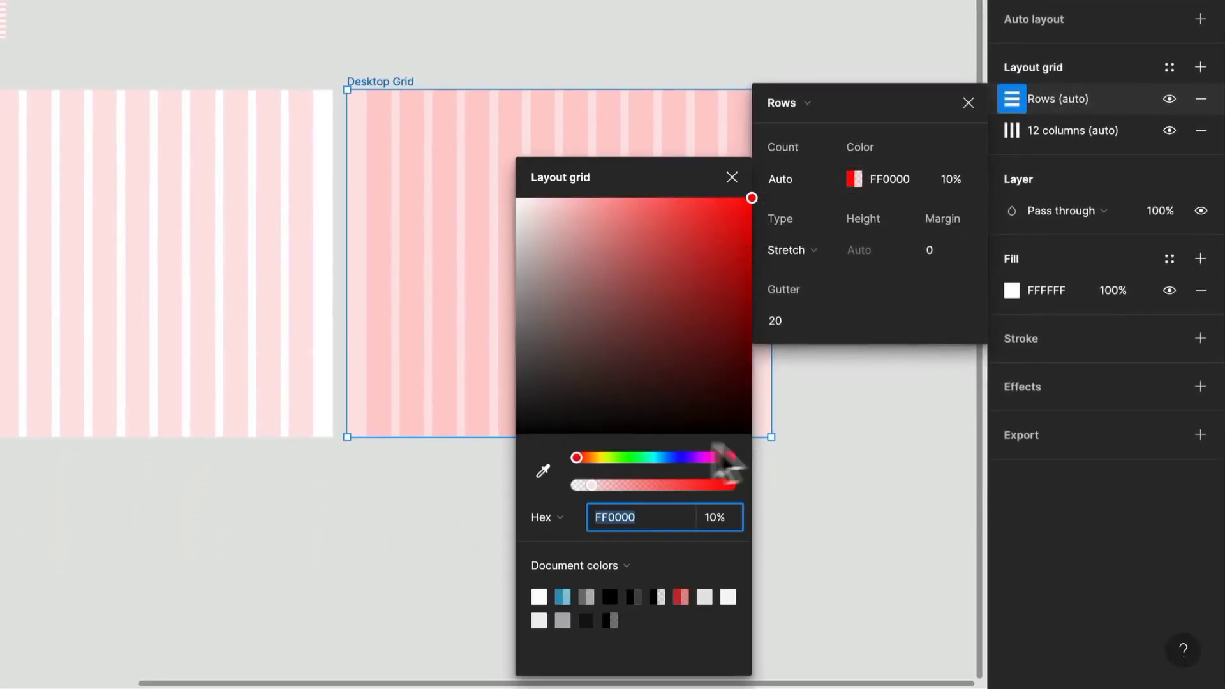
pyautogui.click(677, 458)
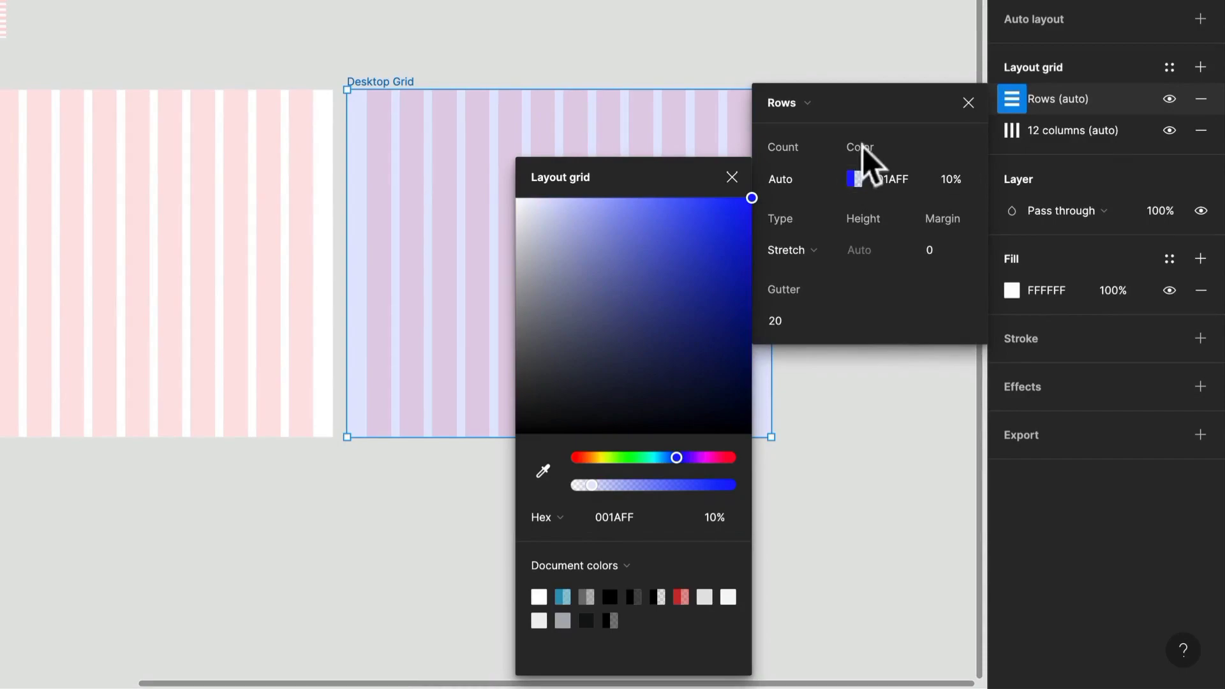
pyautogui.click(809, 257)
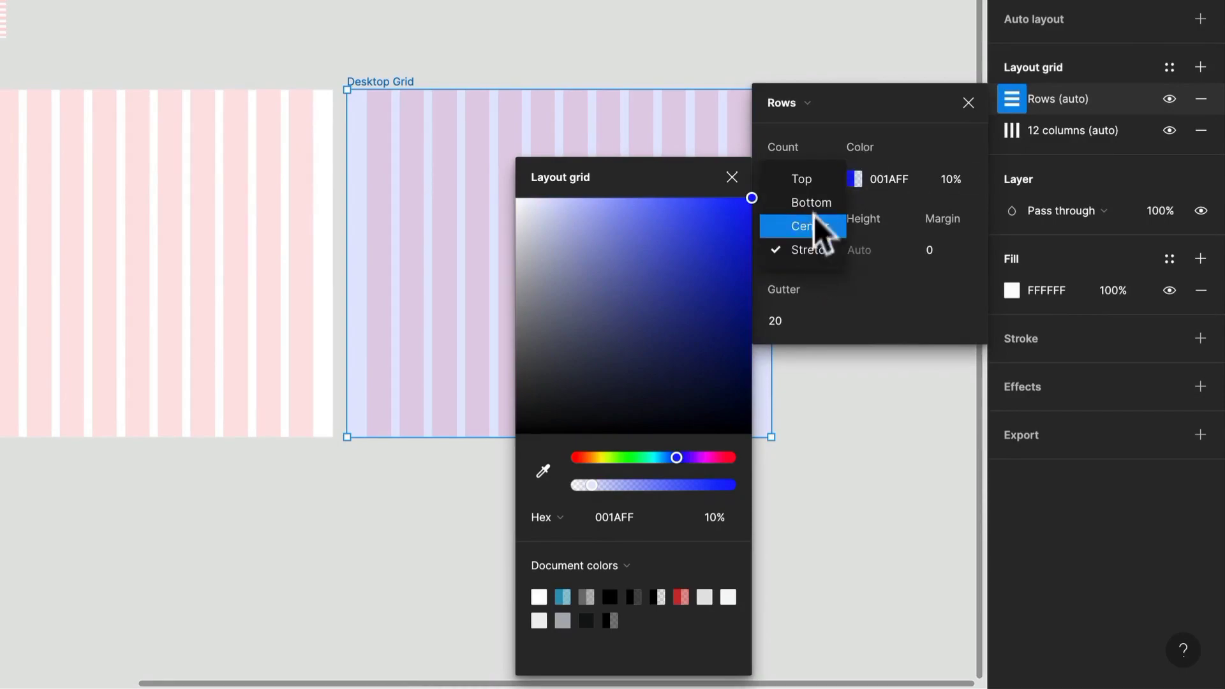
pyautogui.click(821, 183)
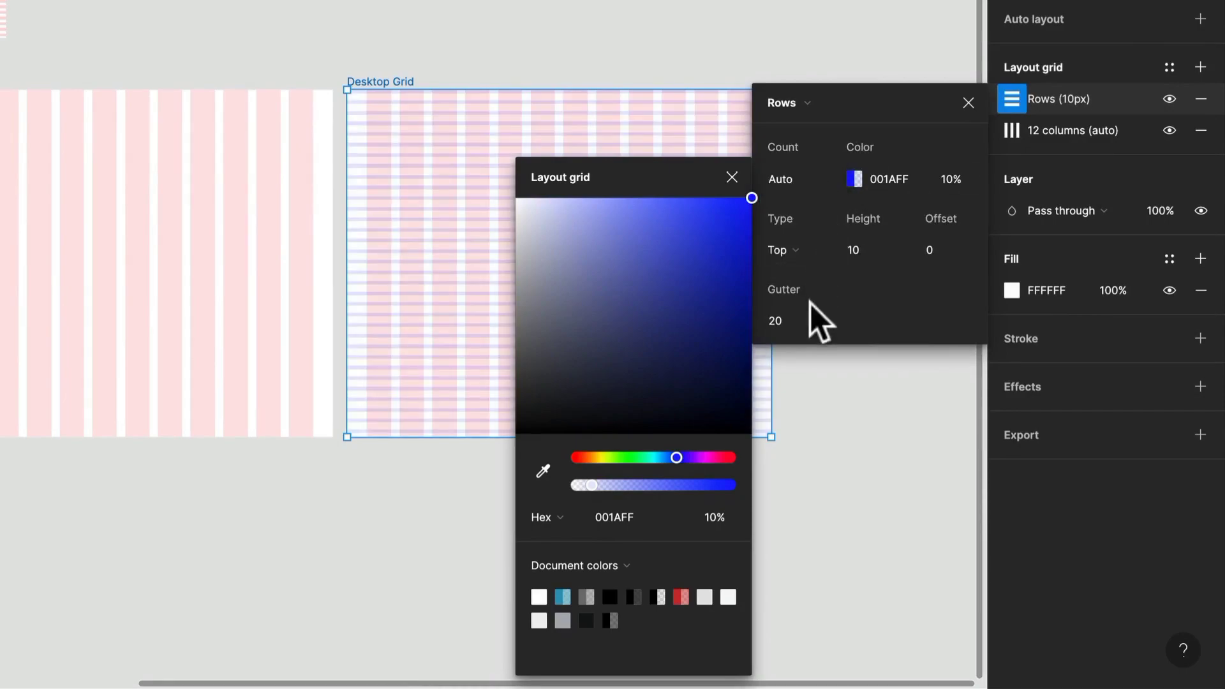
# - Set both the height and the gutter of the row grid to 8 and close its settings
pyautogui.write('8')
pyautogui.click(795, 320)
pyautogui.write('8')
pyautogui.press('Return')
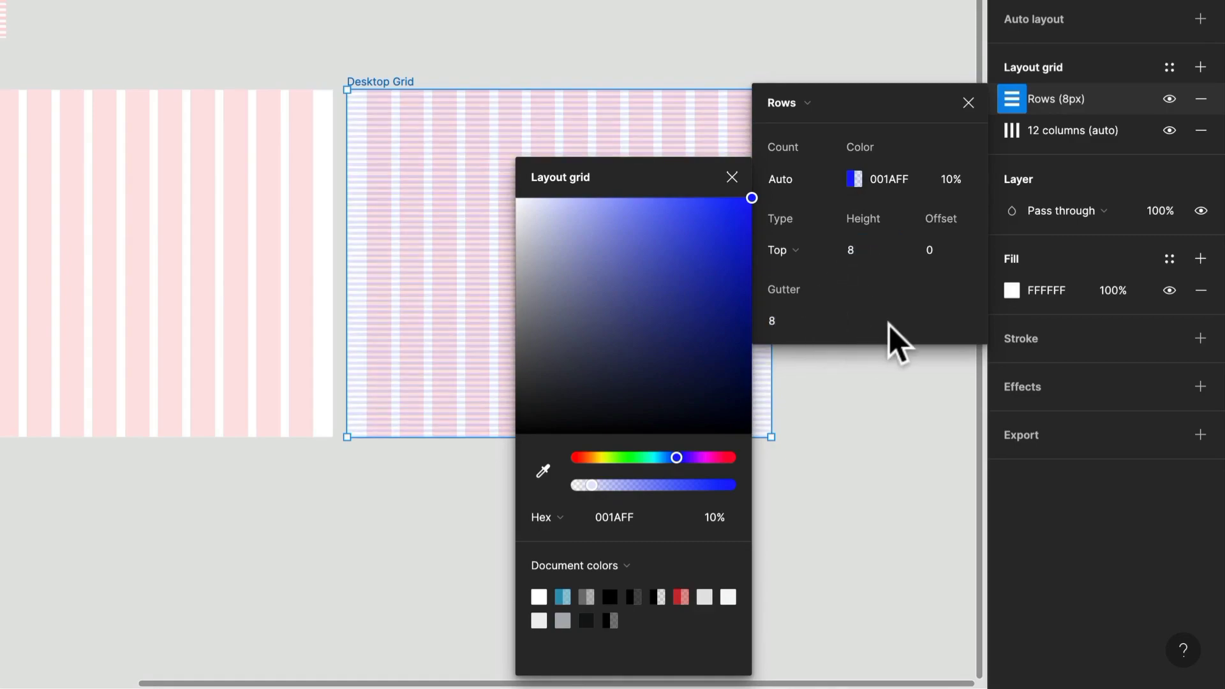
pyautogui.click(732, 176)
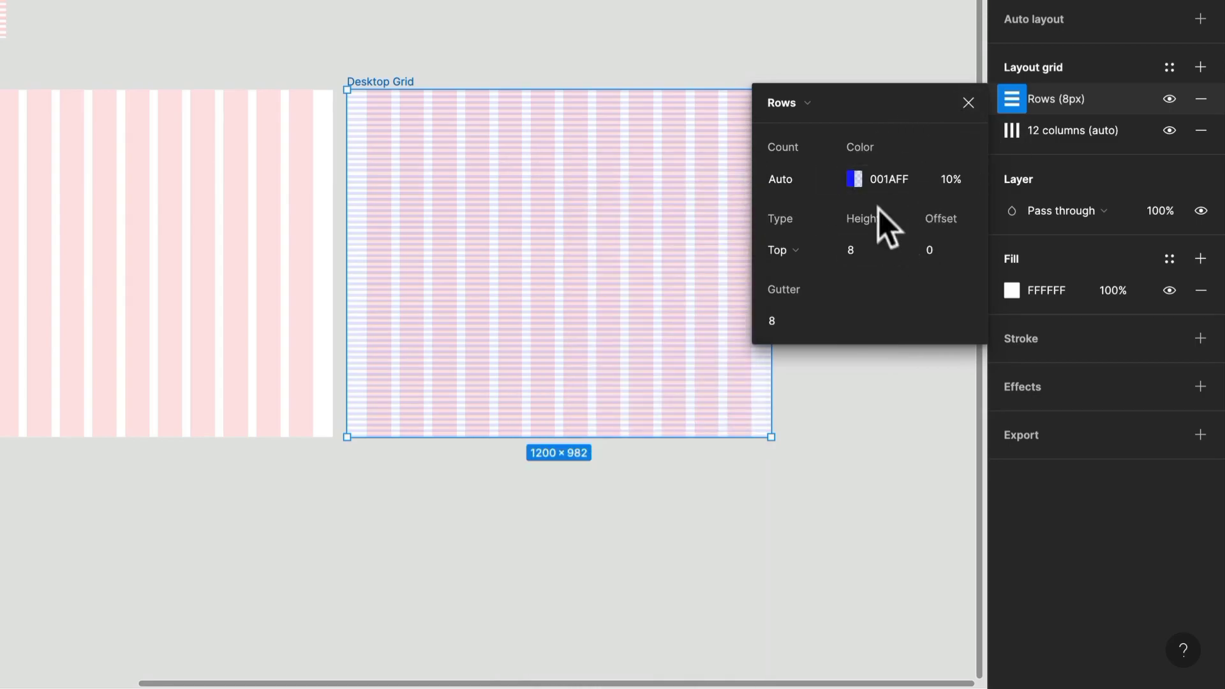
pyautogui.click(966, 103)
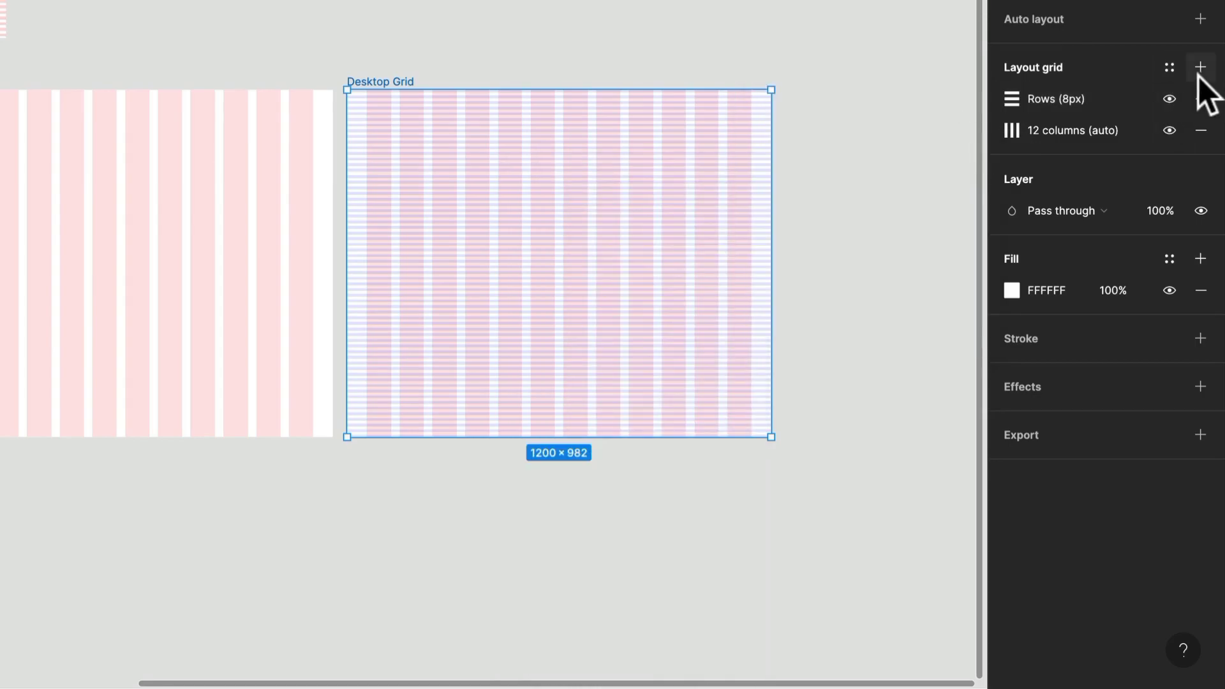
# - Save the frame's combined column and row grids as a new grid style named "12 Col and 8 px Baseline"
pyautogui.click(1200, 68)
pyautogui.click(1199, 99)
pyautogui.click(1168, 66)
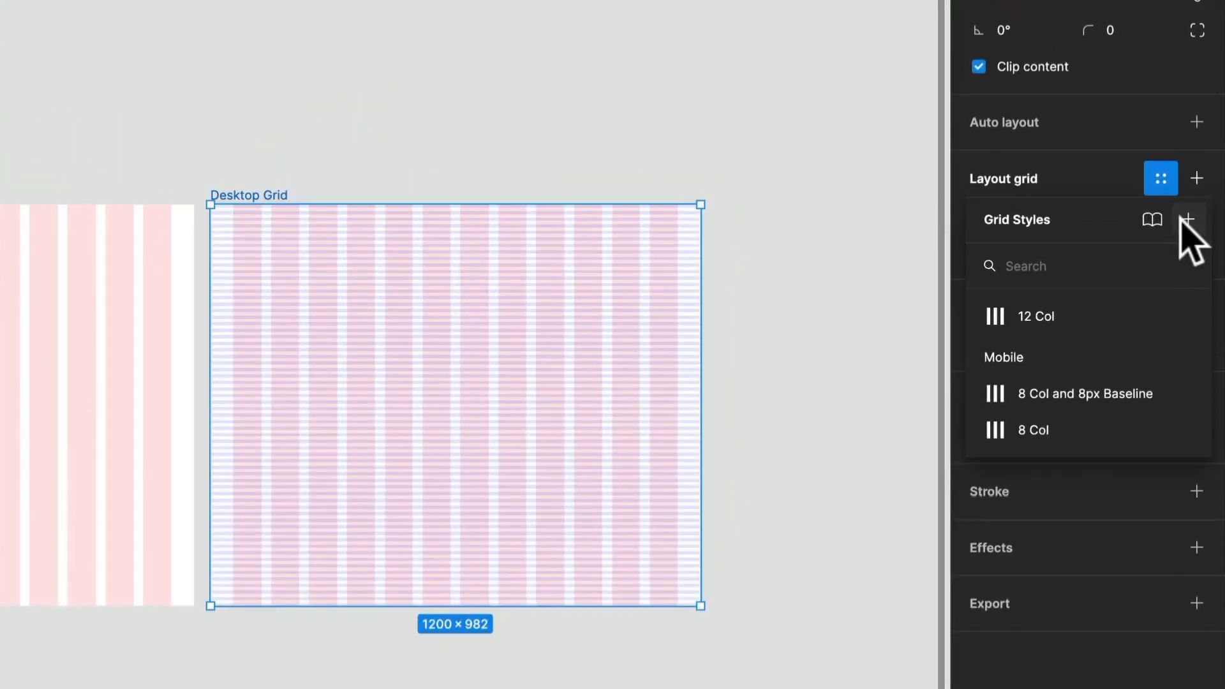
pyautogui.click(1187, 220)
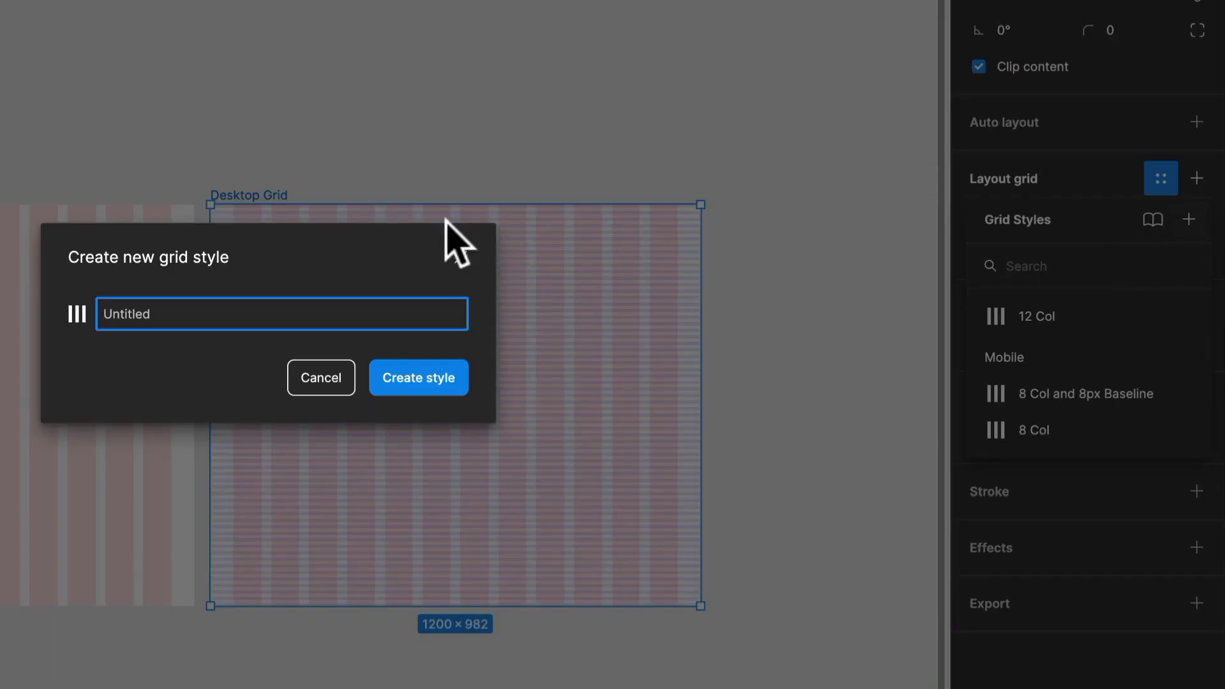
pyautogui.write('12 Col and 8 px Baseline')
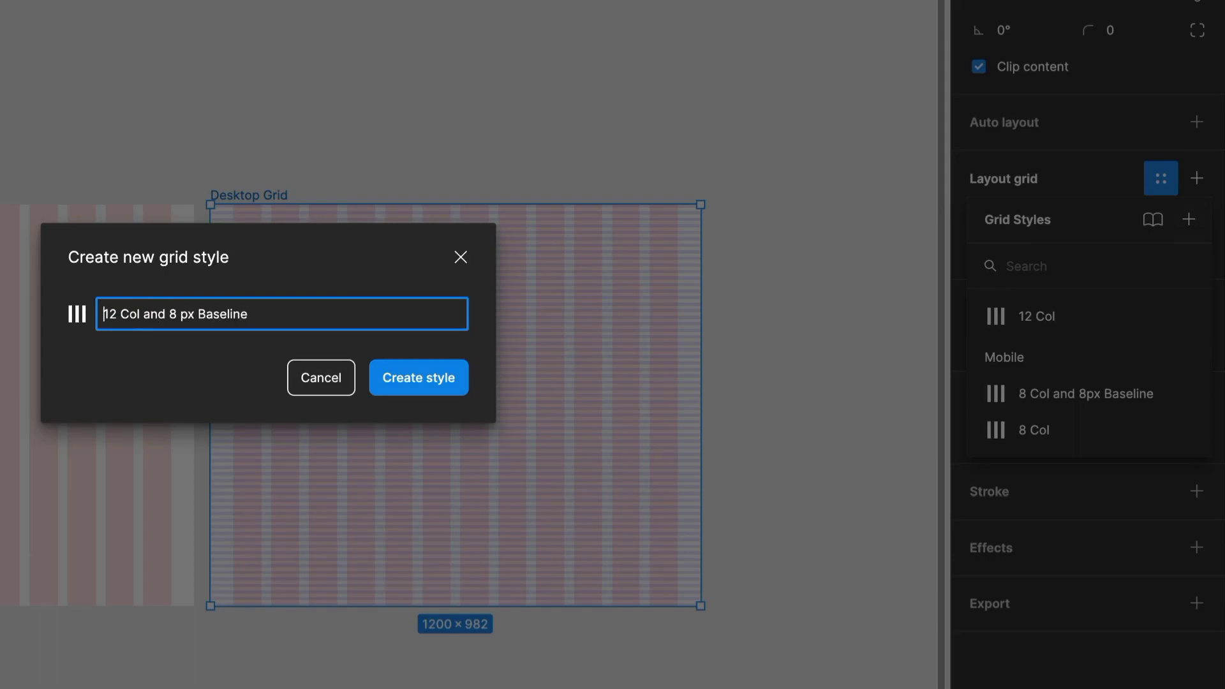
pyautogui.press('Return')
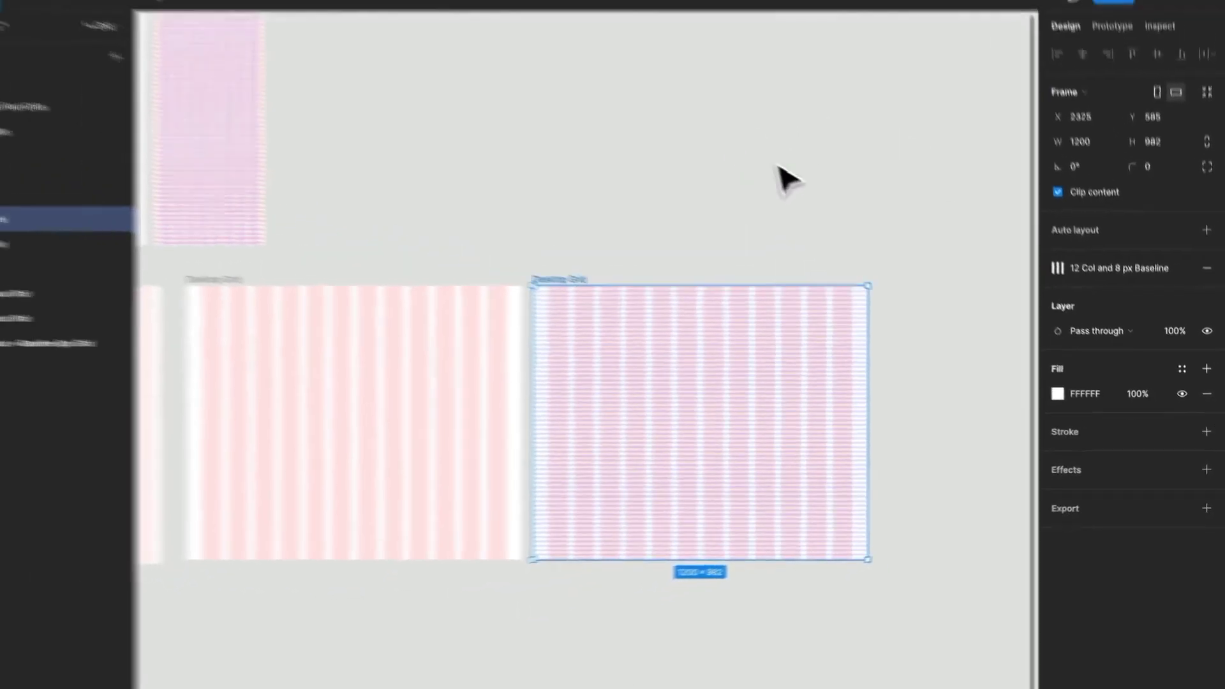
# - Put the "12 Col and 8 px Baseline" grid style into a new style folder named "Desktop"
pyautogui.click(567, 32)
pyautogui.scroll(-2, 571, 31)
pyautogui.scroll(-2, 815, 198)
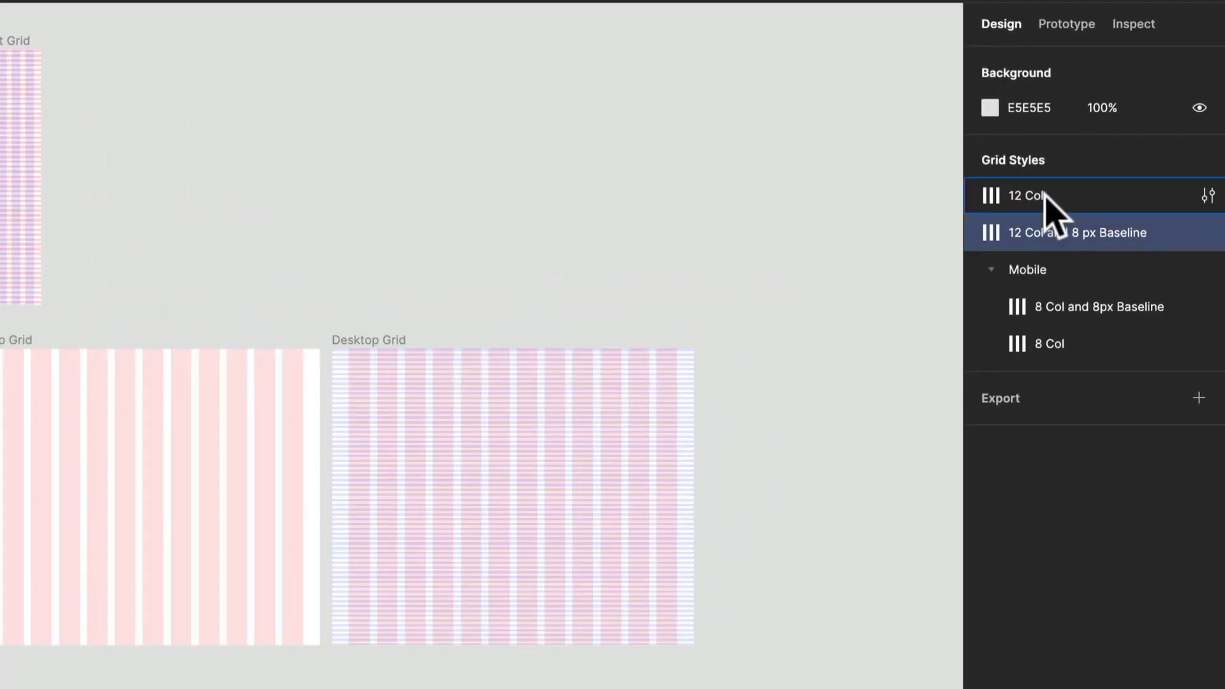
pyautogui.keyDown('shift'); pyautogui.click(1047, 198); pyautogui.keyUp('shift')
pyautogui.rightClick(1047, 203)
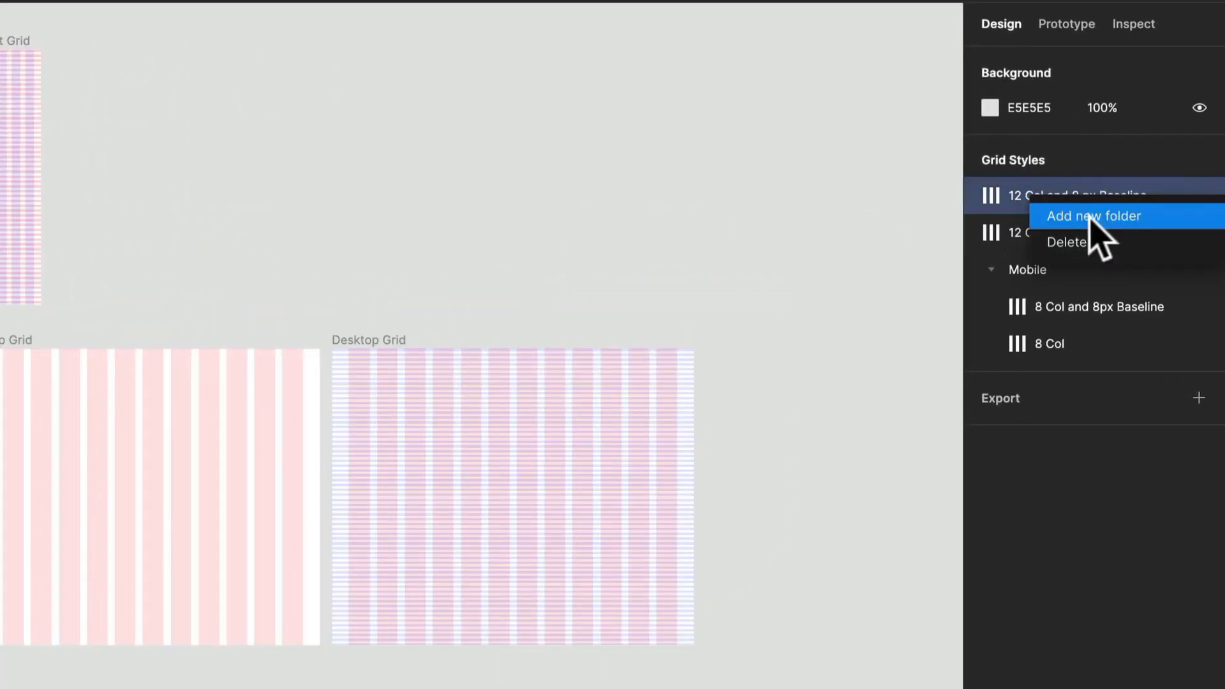
pyautogui.click(1085, 217)
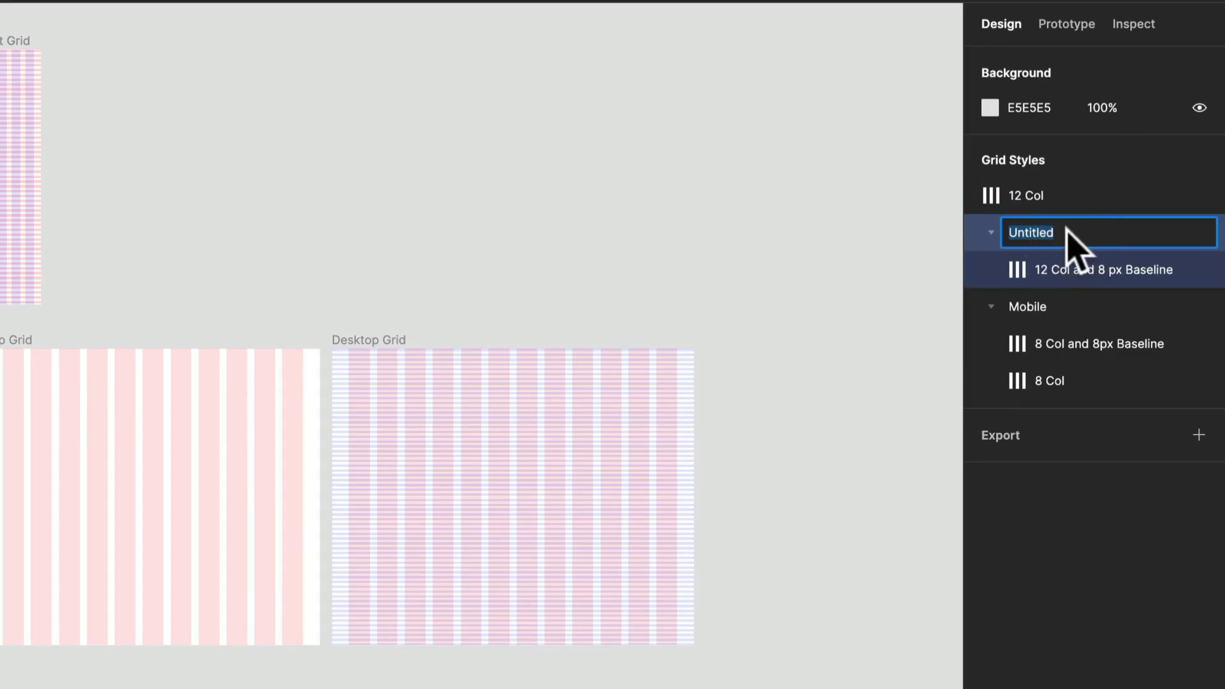
pyautogui.write('n')
pyautogui.write('esktop')
pyautogui.press('Return')
# - Move the 12 Col style into the Desktop folder and reorder the Mobile folder so 8 Col comes first
pyautogui.moveTo(1060, 195); pyautogui.dragTo(1084, 259)
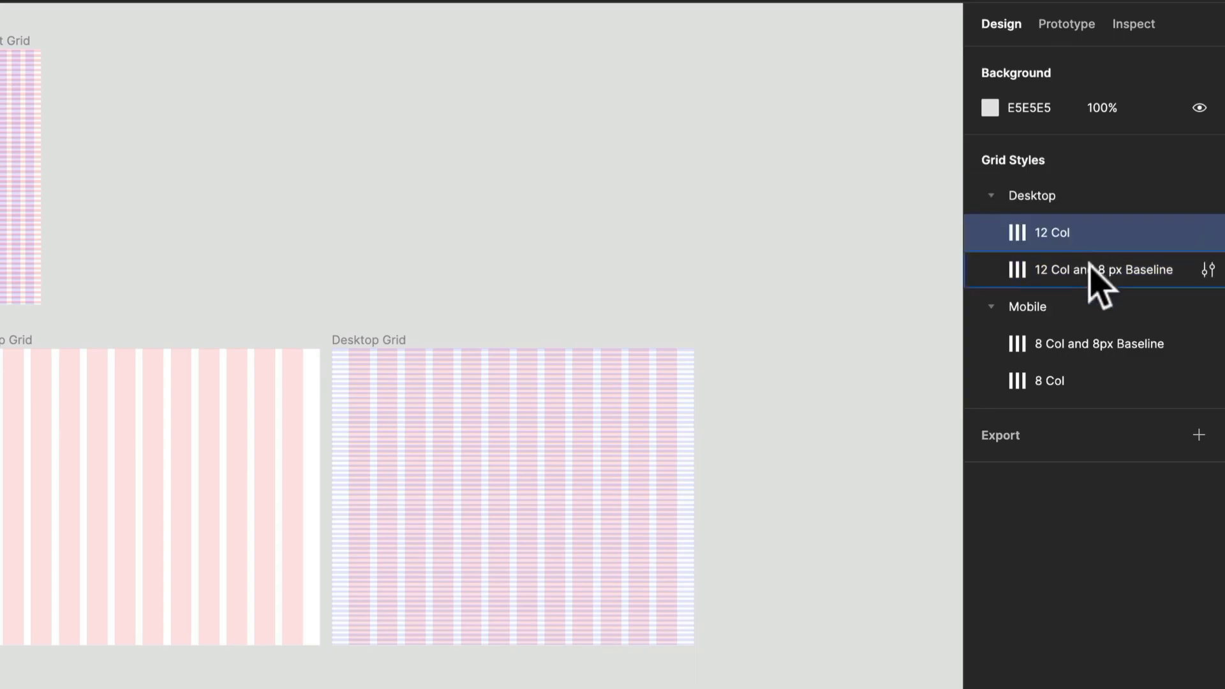
pyautogui.click(1076, 349)
pyautogui.moveTo(1077, 355)
pyautogui.mouseDown()
pyautogui.moveTo(1077, 391)
pyautogui.moveTo(1073, 379)
pyautogui.mouseUp()
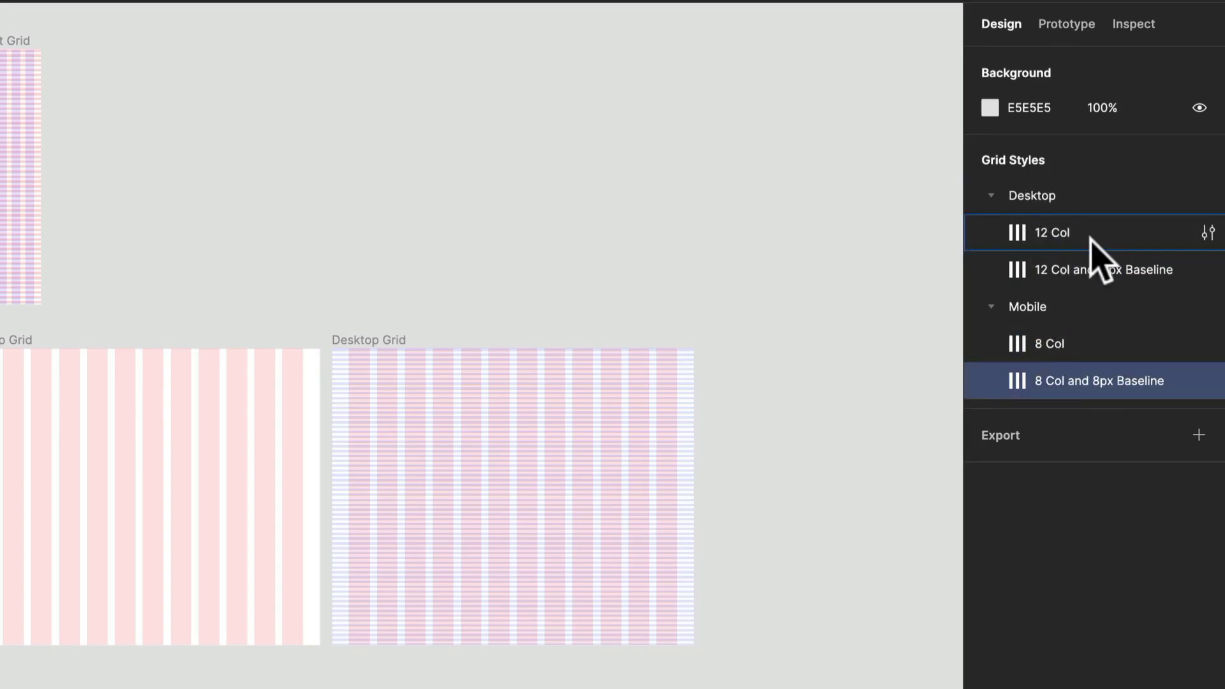
# - Create a subfolder named "L" inside the Desktop folder and place both 12-column grid styles in it
pyautogui.click(1092, 240)
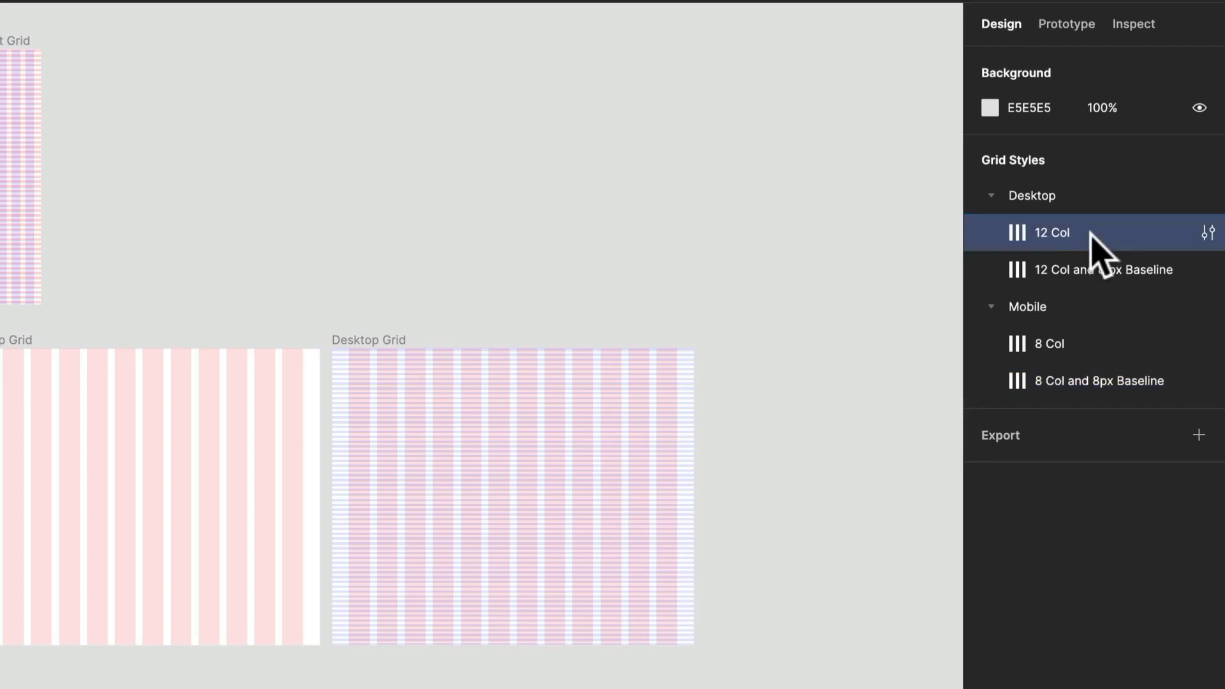
pyautogui.rightClick(1095, 244)
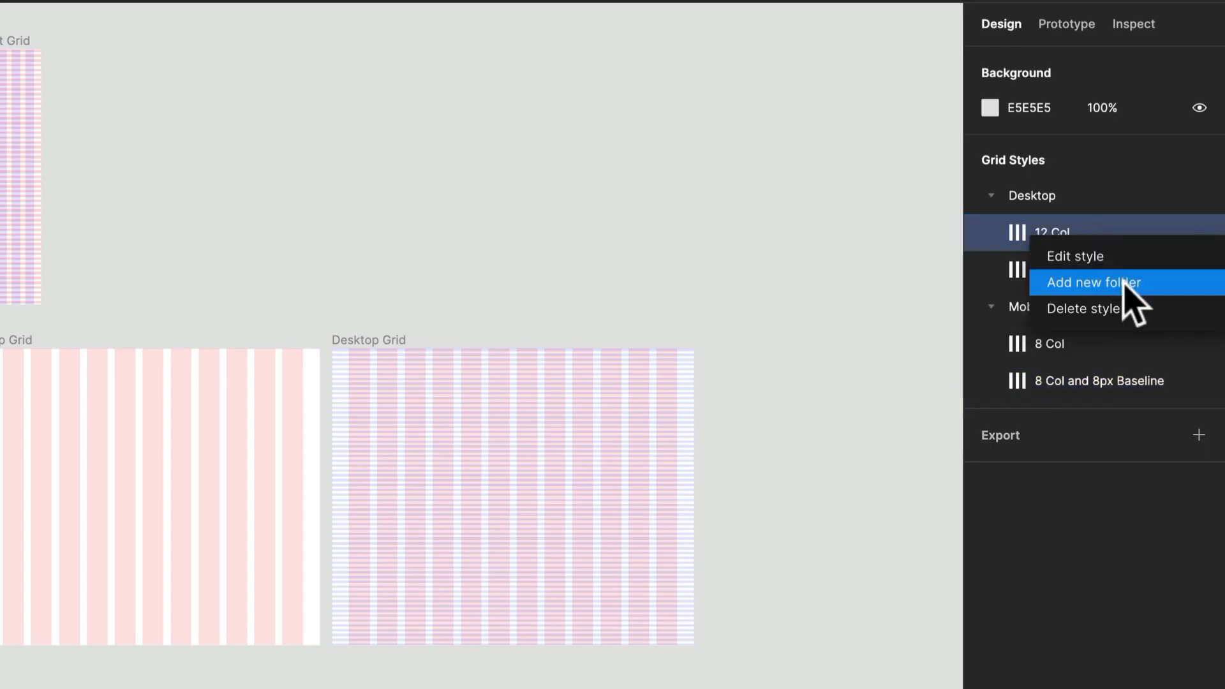
pyautogui.click(1121, 282)
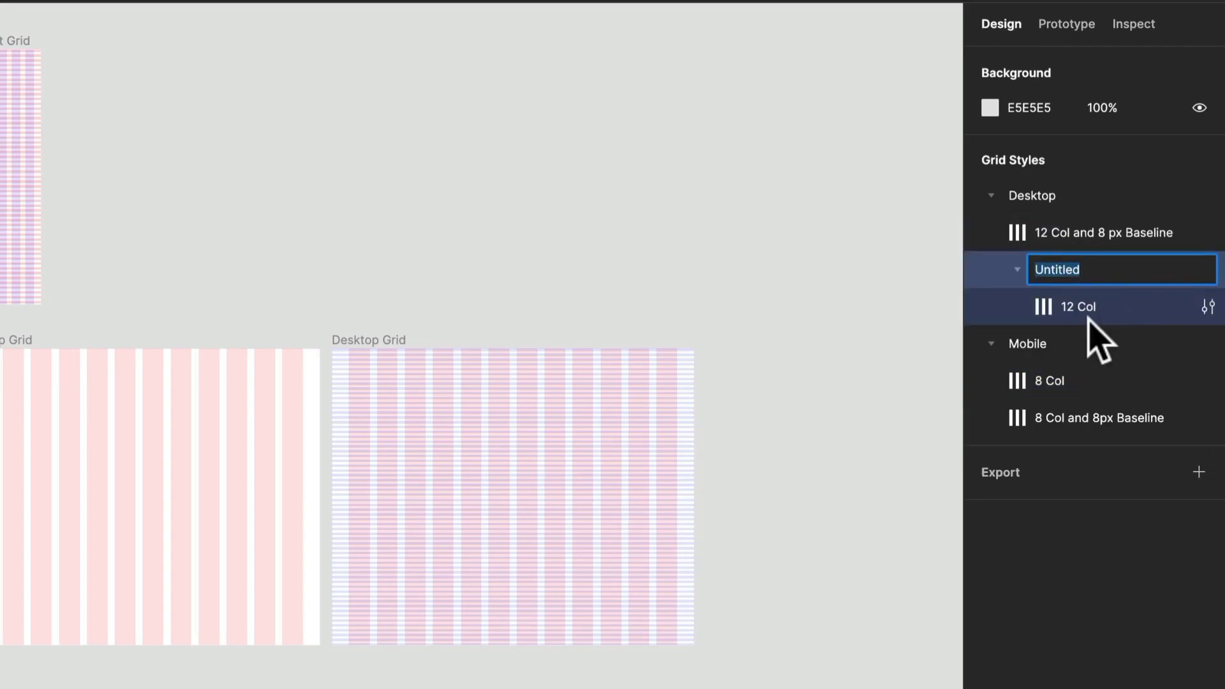
pyautogui.write('L')
pyautogui.press('Return')
pyautogui.moveTo(1105, 232); pyautogui.dragTo(1108, 275)
pyautogui.click(11, 341)
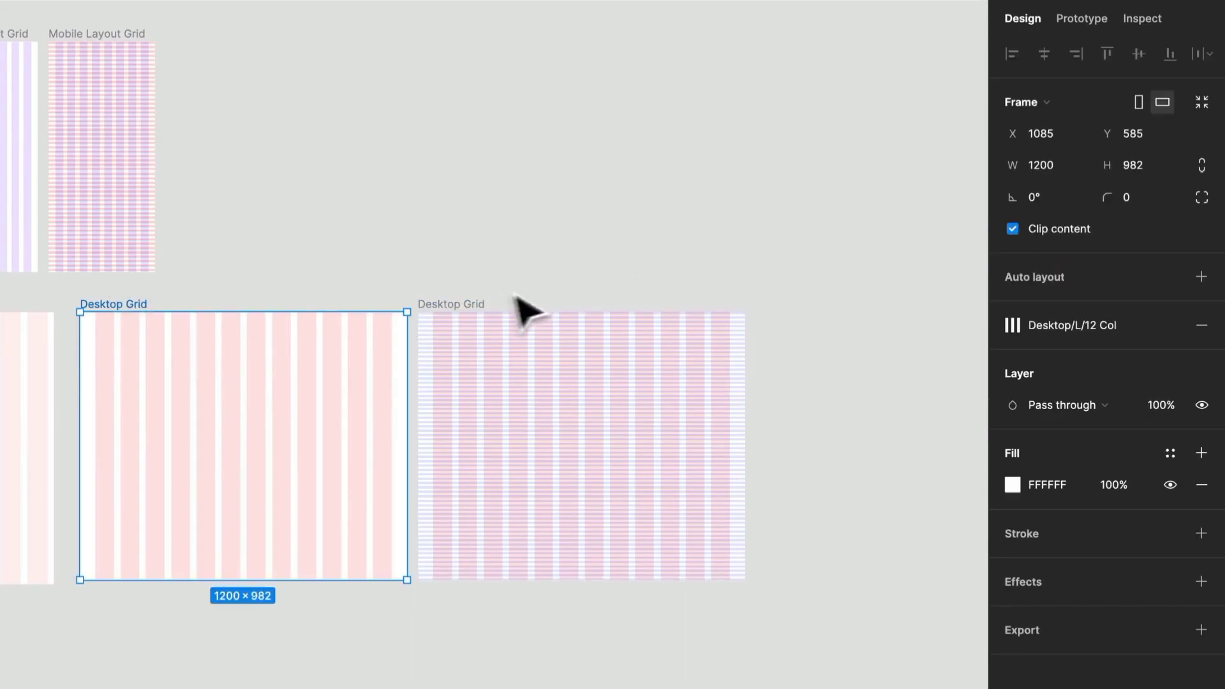
pyautogui.click(856, 294)
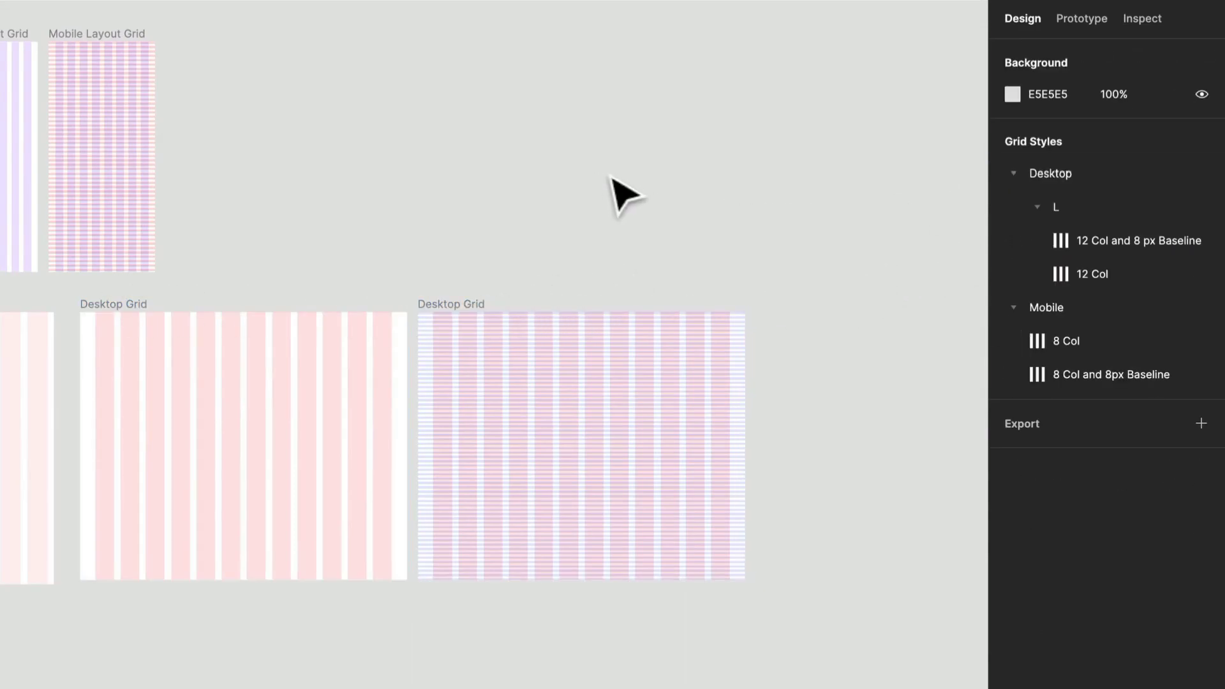
# - Duplicate the 12-column Desktop Grid frame below the original and replace its grid style with Desktop/L "12 Col and 8 px Baseline"
pyautogui.click(135, 304)
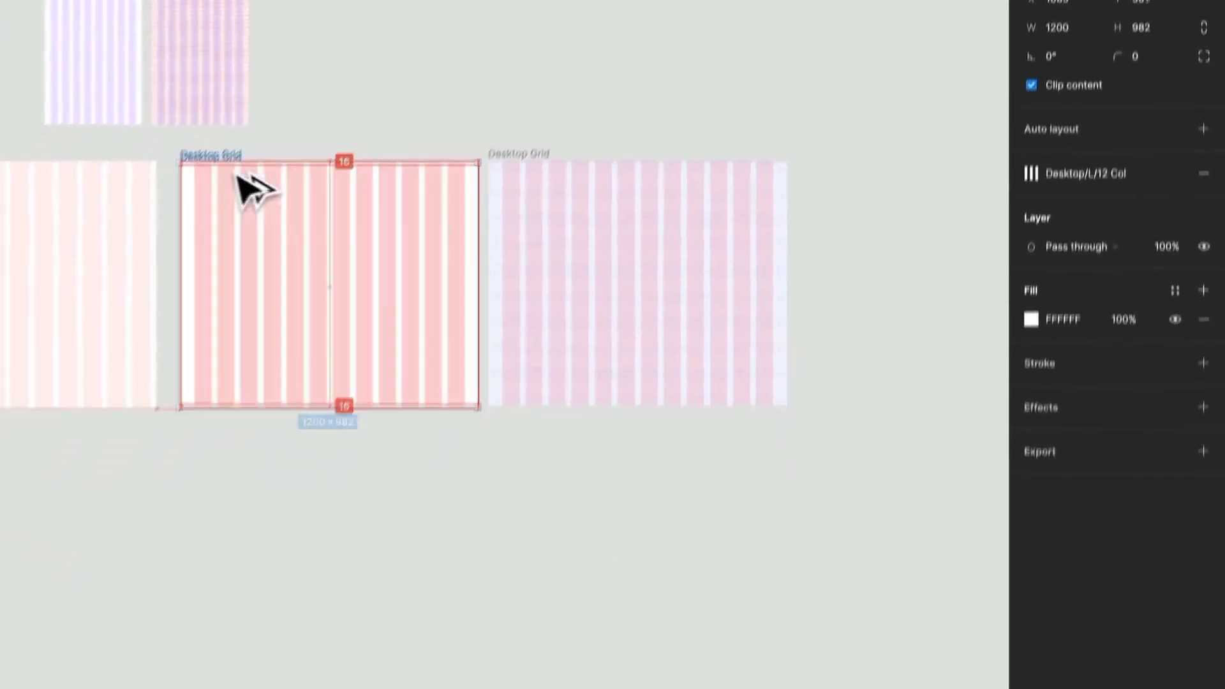
pyautogui.moveTo(237, 175); pyautogui.dragTo(243, 453)
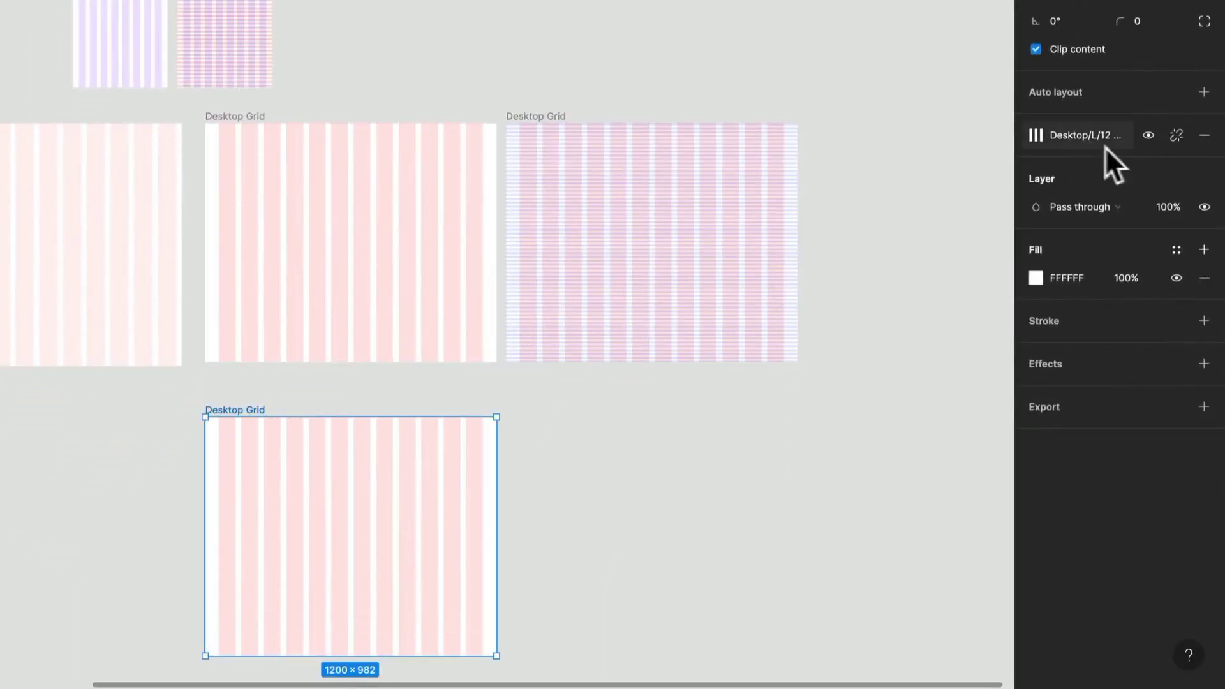
pyautogui.click(1202, 135)
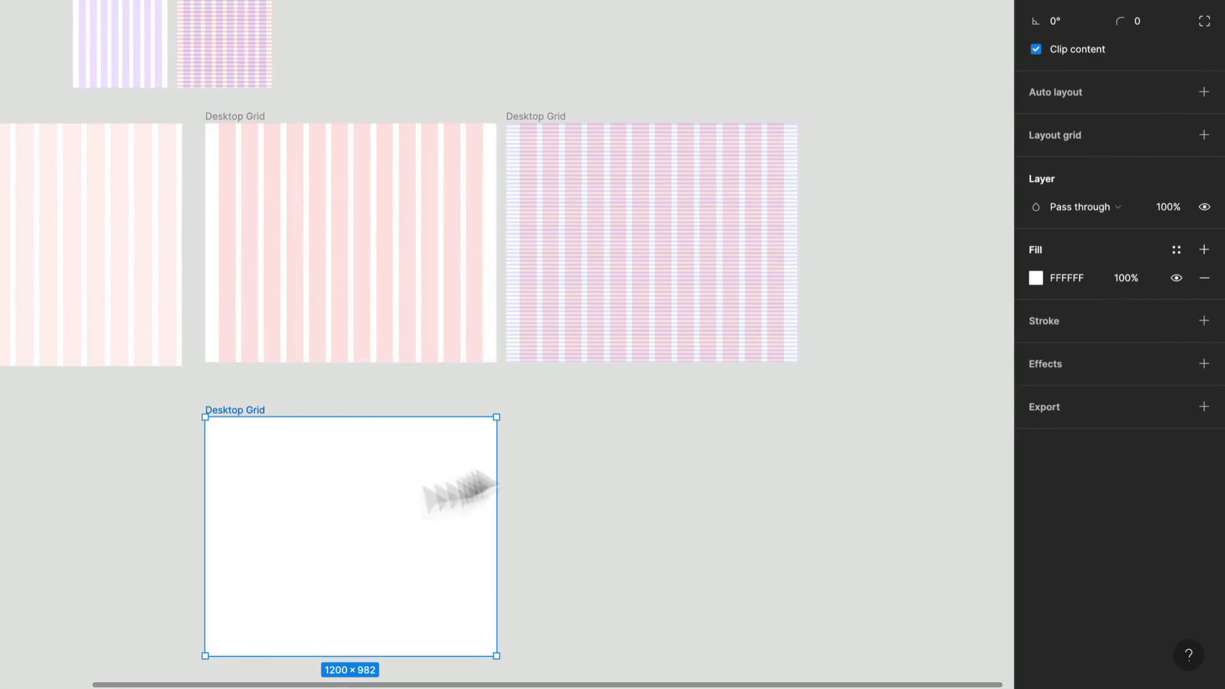
pyautogui.click(1176, 134)
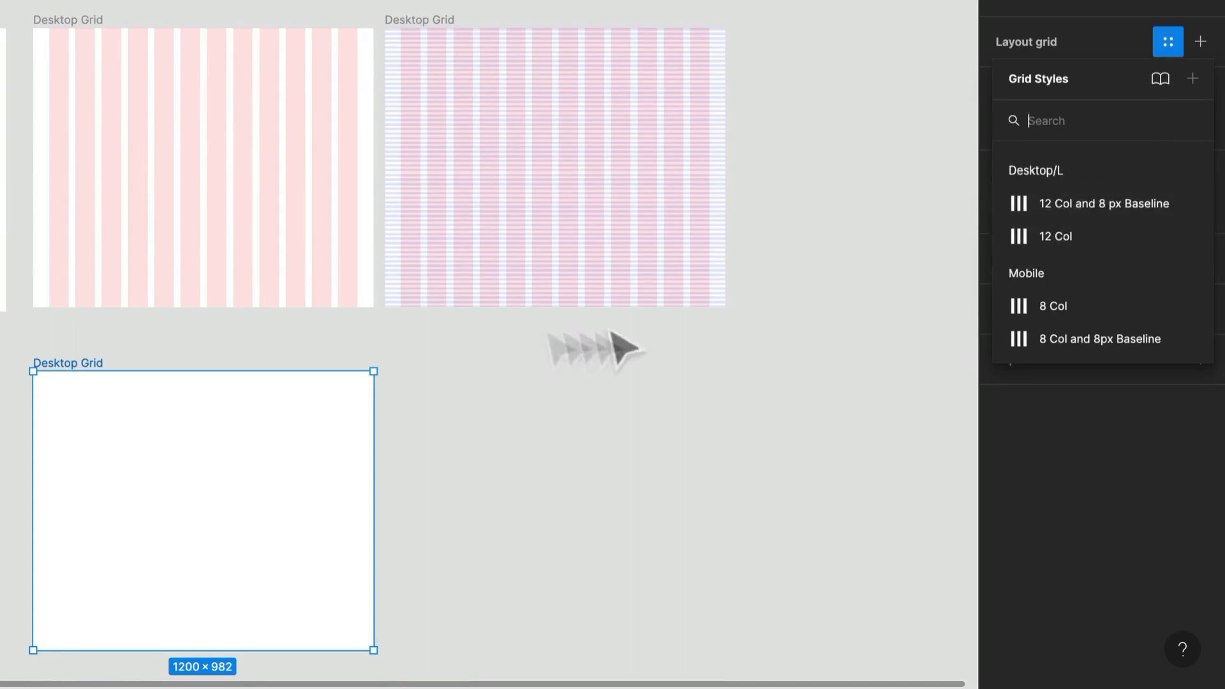
pyautogui.click(1132, 211)
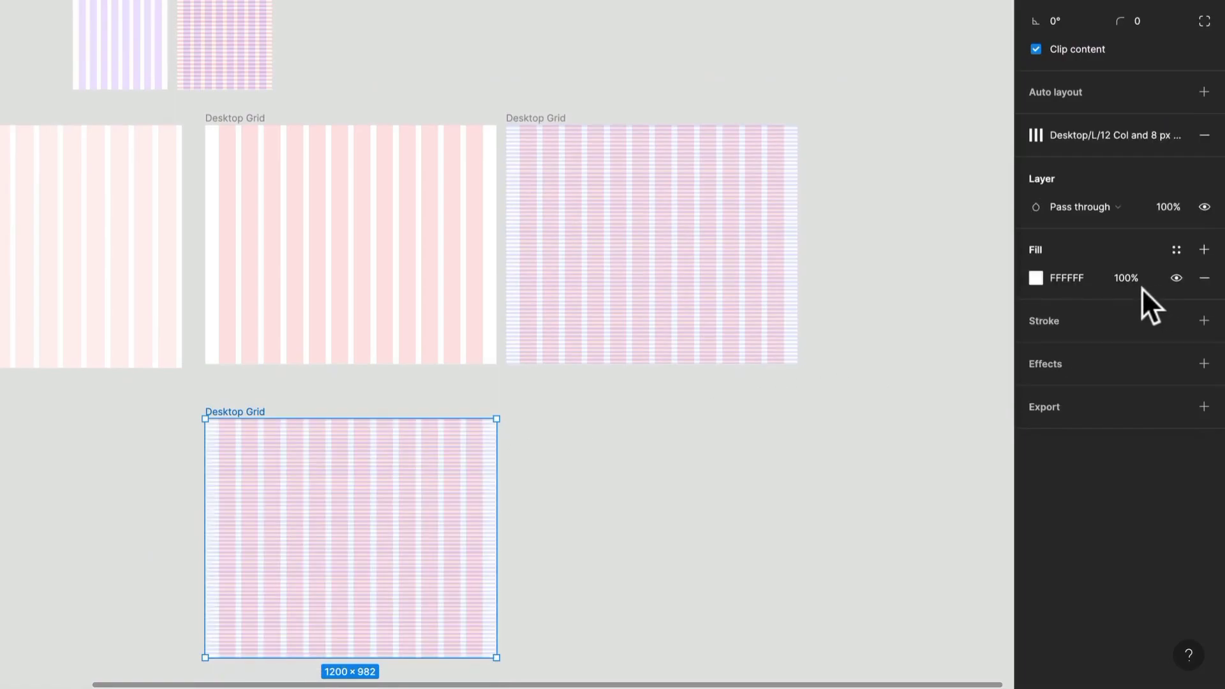
# - Try resizing the duplicated Desktop Grid frame in the lower row, and delete that duplicate
pyautogui.moveTo(499, 476)
pyautogui.mouseDown()
pyautogui.moveTo(356, 489)
pyautogui.moveTo(549, 489)
pyautogui.moveTo(447, 497)
pyautogui.moveTo(497, 495)
pyautogui.mouseUp()
pyautogui.click(547, 476)
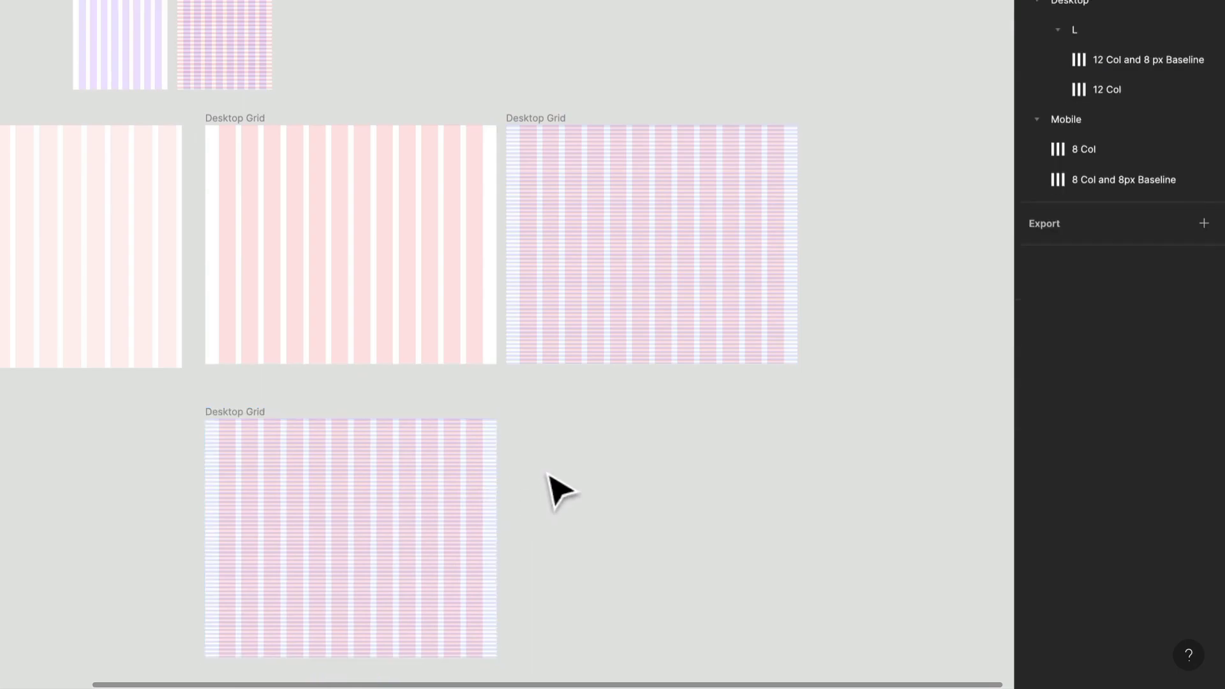
pyautogui.click(211, 411)
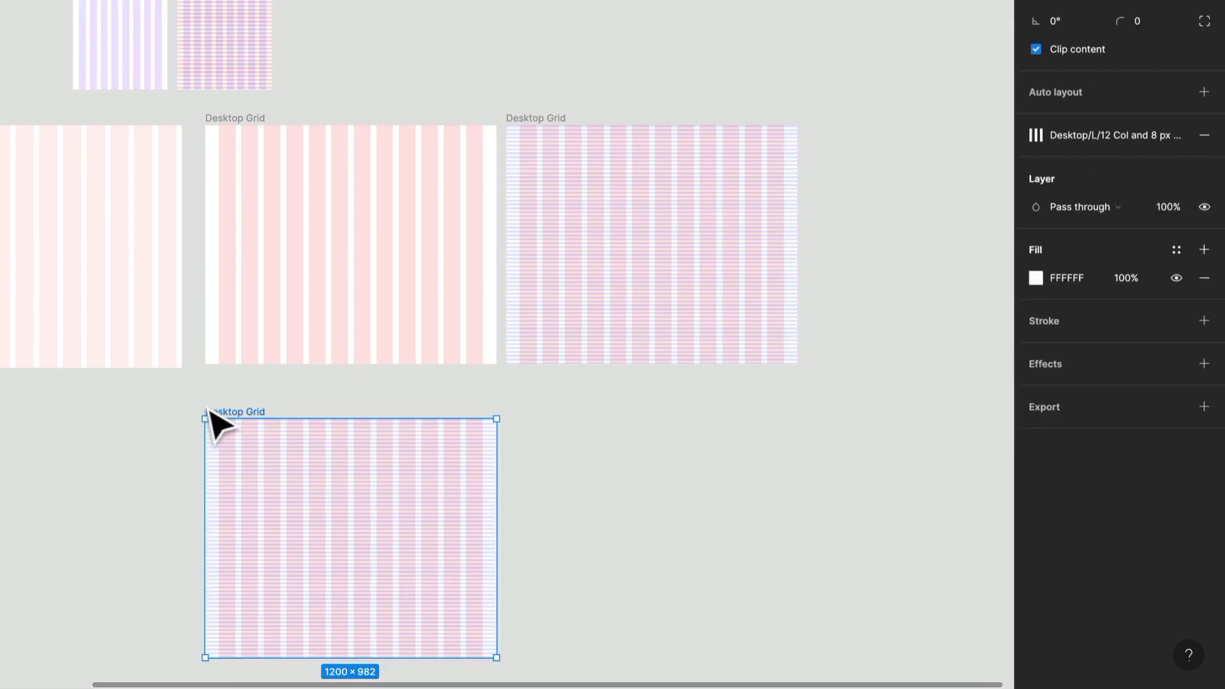
pyautogui.press('Delete')
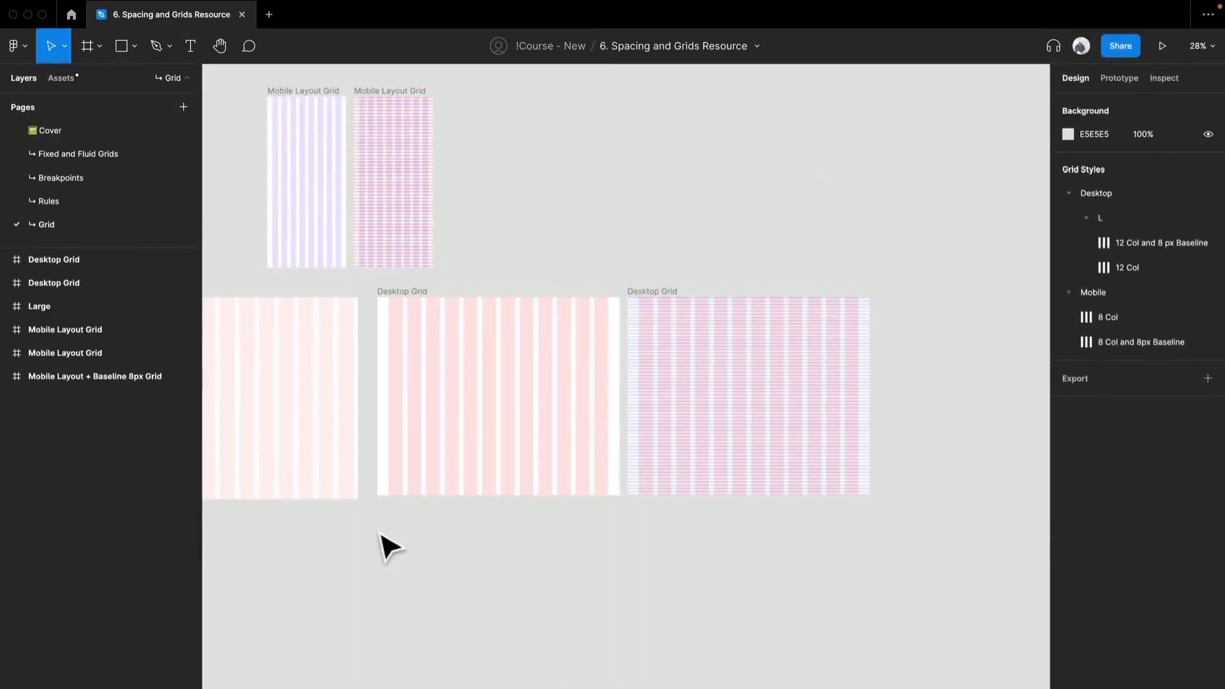